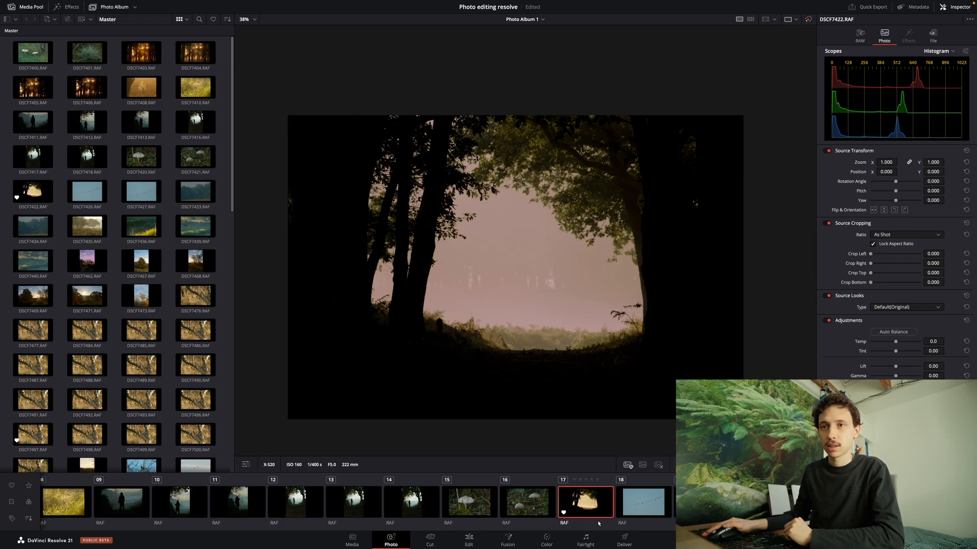
- Mark the photo of the two flying birds as a favourite and filter the filmstrip to show favourites only
scroll(598, 523, "down", 10)
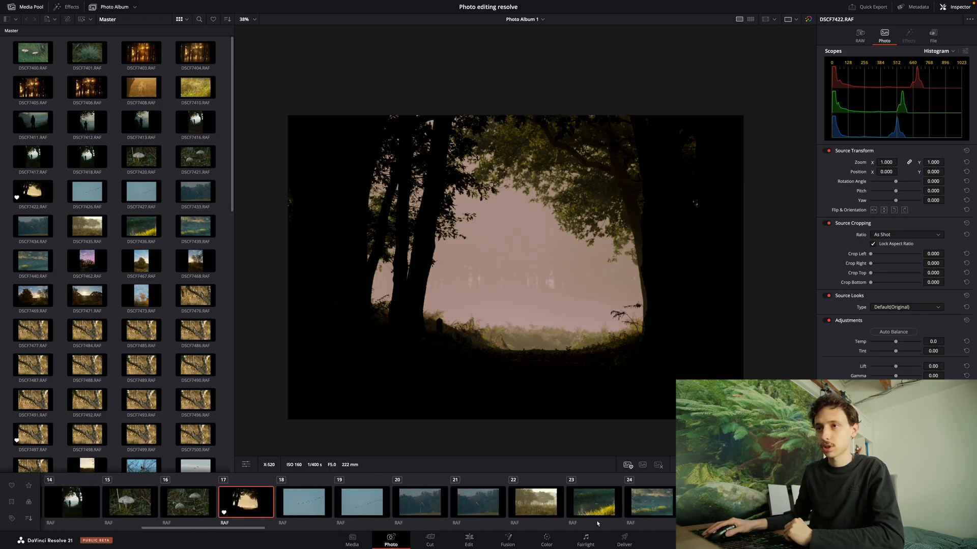
left_click(447, 501)
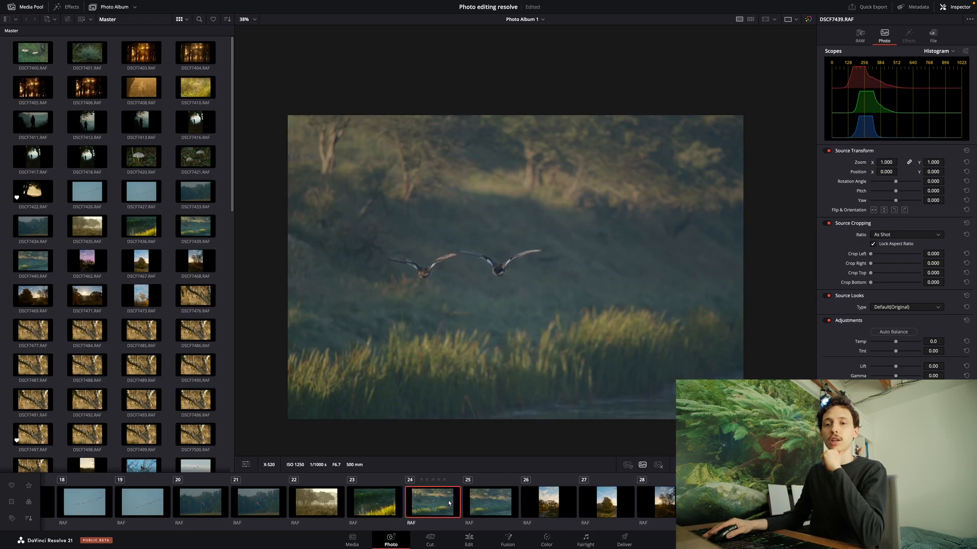
left_click(628, 466)
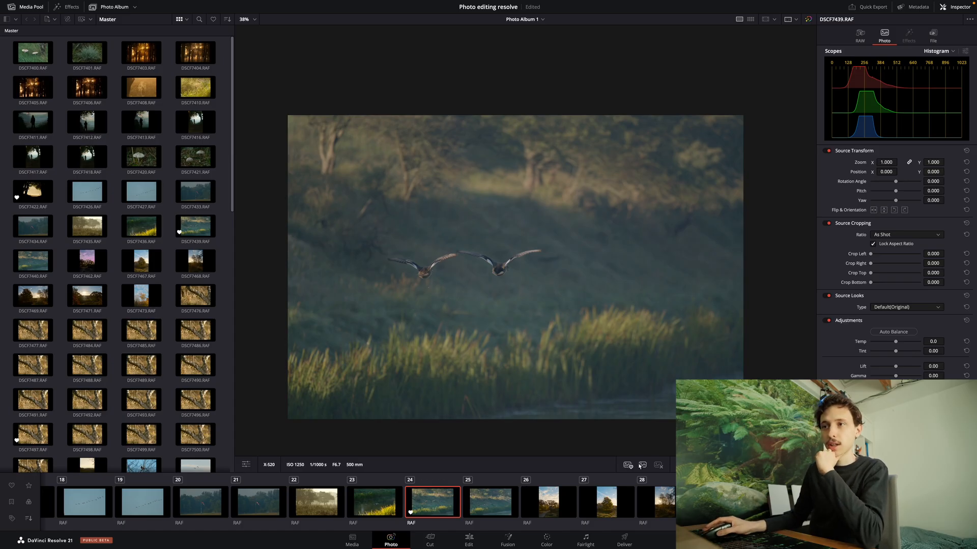
left_click(10, 483)
left_click(11, 483)
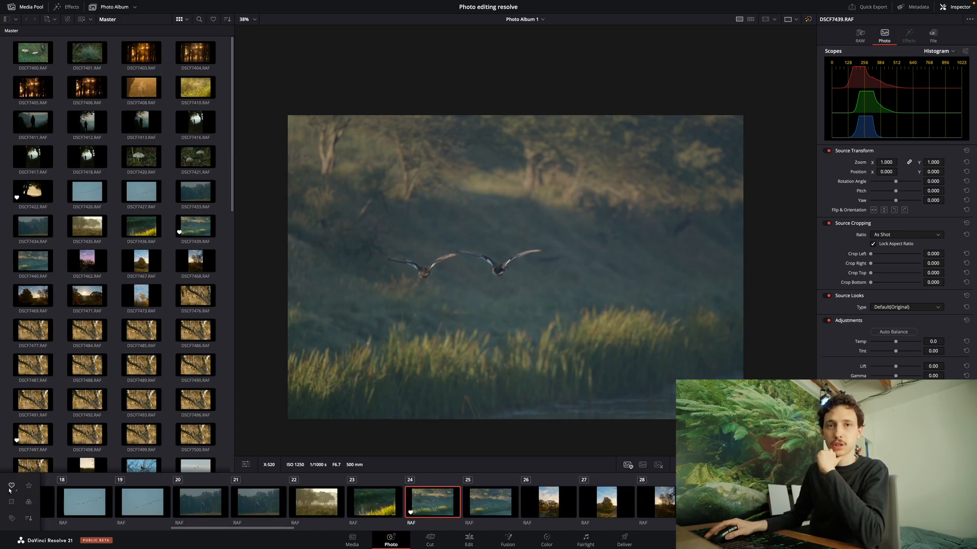
left_click(10, 486)
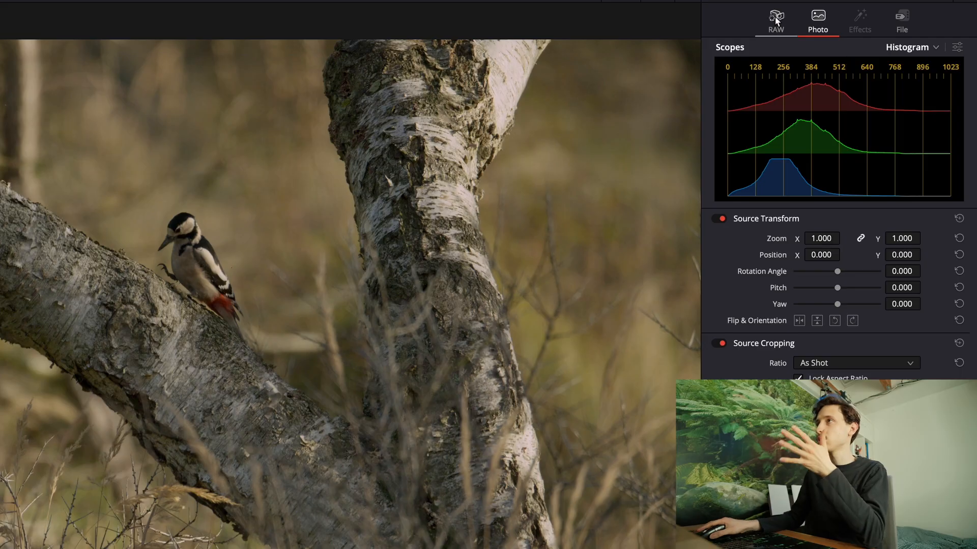
- Show the RAW settings of the woodpecker photo and open it on the Color page
left_click(776, 20)
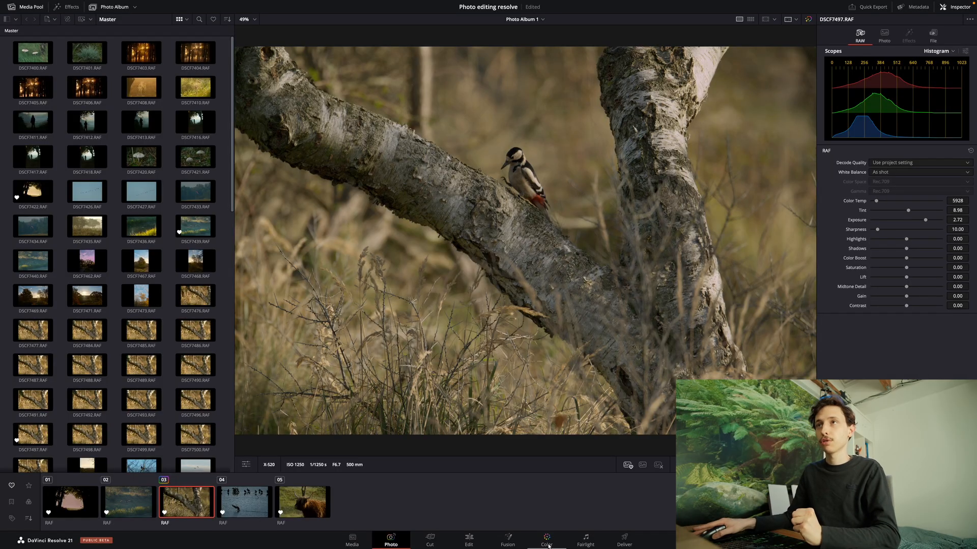
left_click(547, 541)
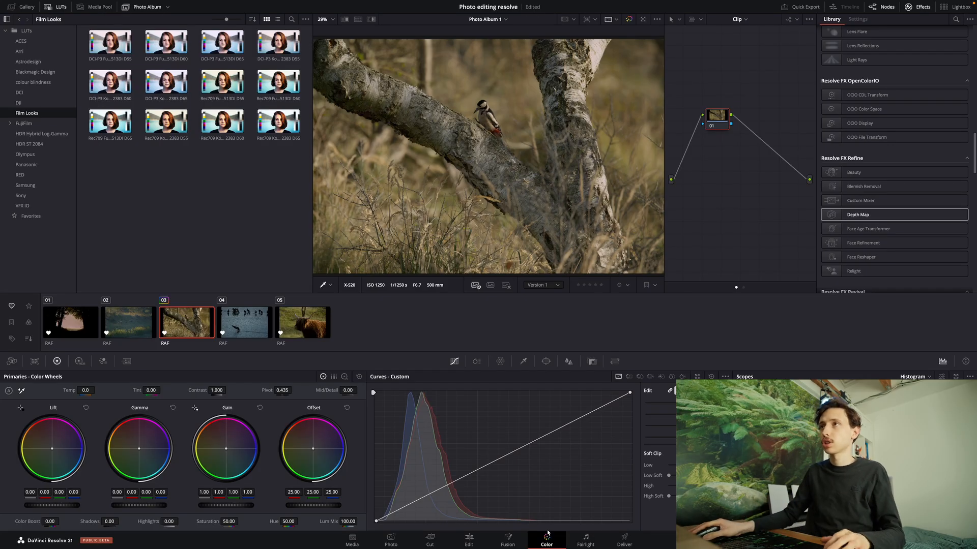
- Build a chain of three serial nodes for the woodpecker photo and spread them out in the node graph
left_click_drag(720, 122, 692, 122)
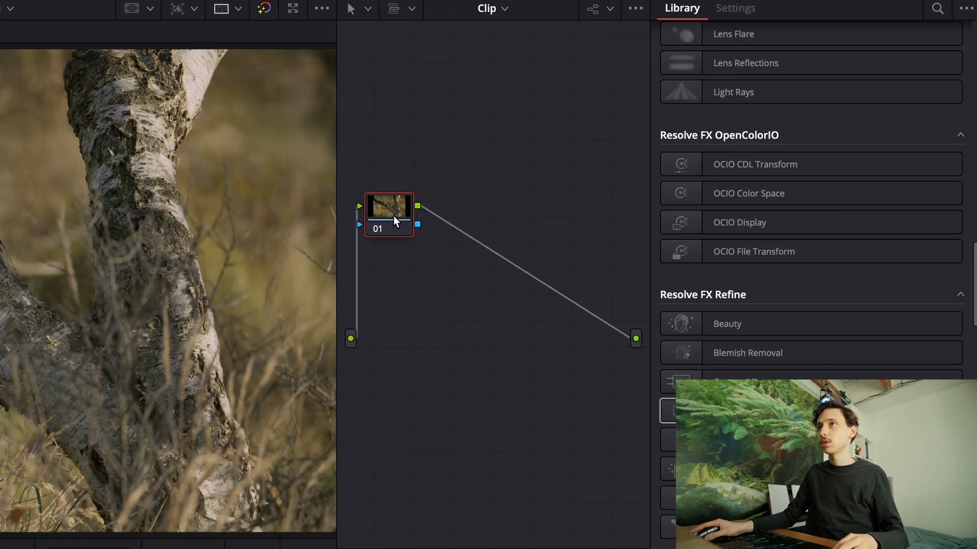
key("alt+s")
key("alt+s")
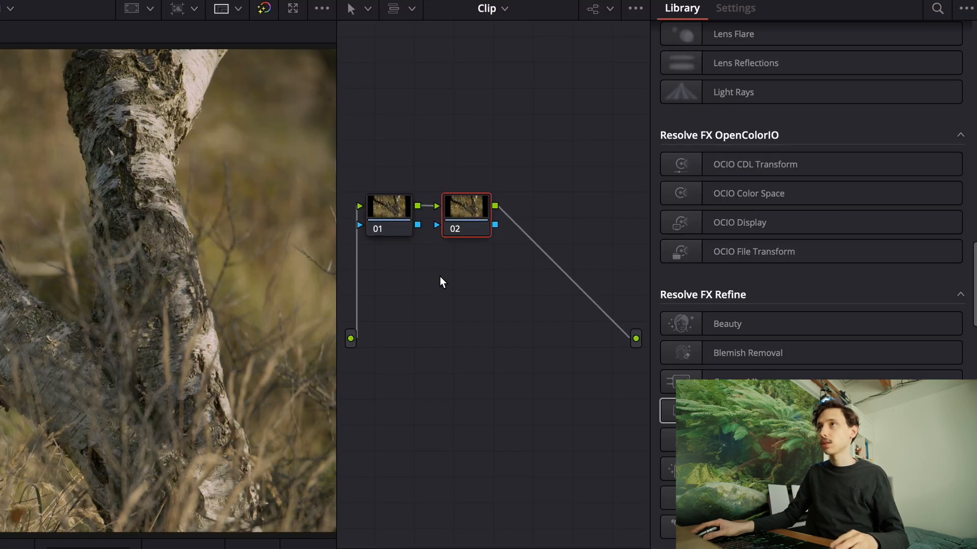
left_click_drag(484, 232, 526, 369)
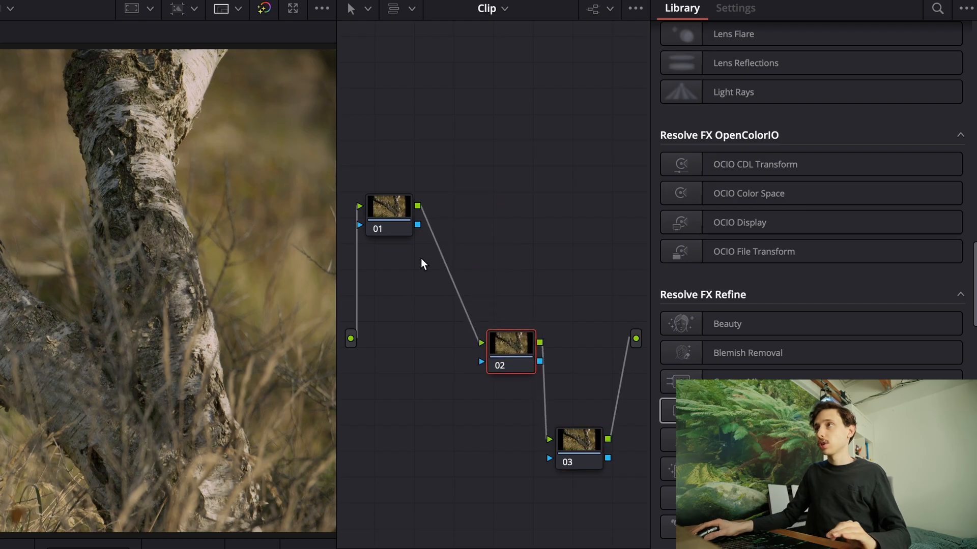
- Apply a Color Space Transform effect to the first node
left_click(386, 229)
scroll(841, 375, "up", 10)
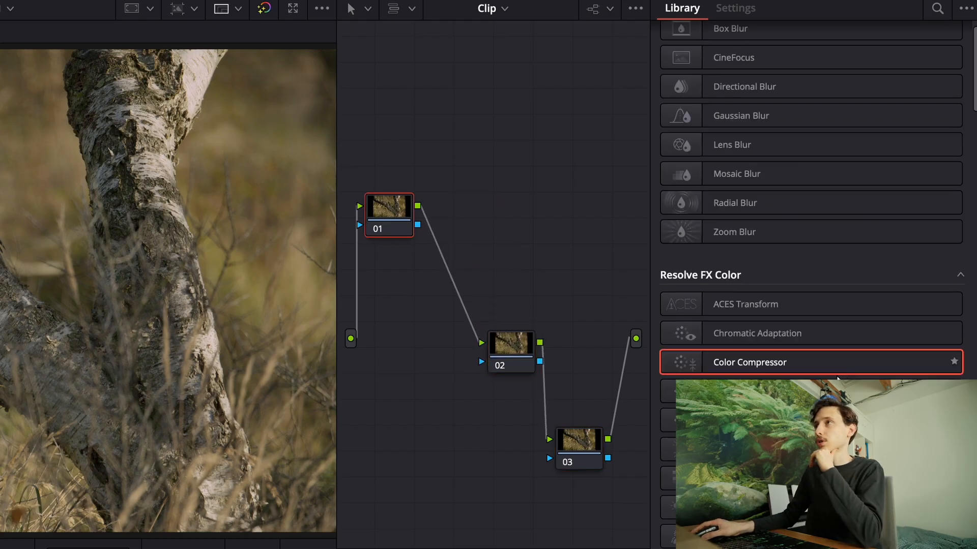
left_click_drag(837, 391, 405, 221)
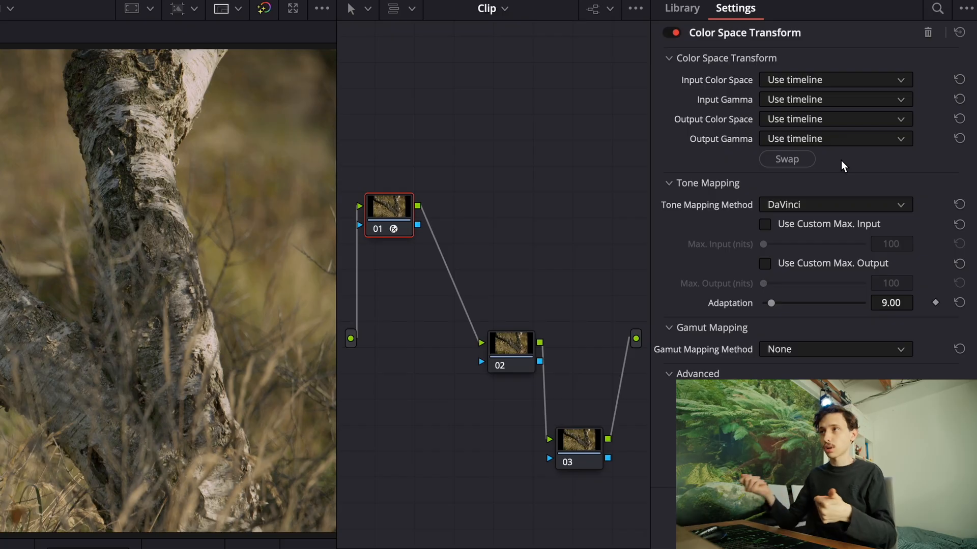
- Set the first node's transform to input color space Rec.709 and input gamma Rec.709-A
left_click(835, 80)
scroll(820, 204, "down", 10)
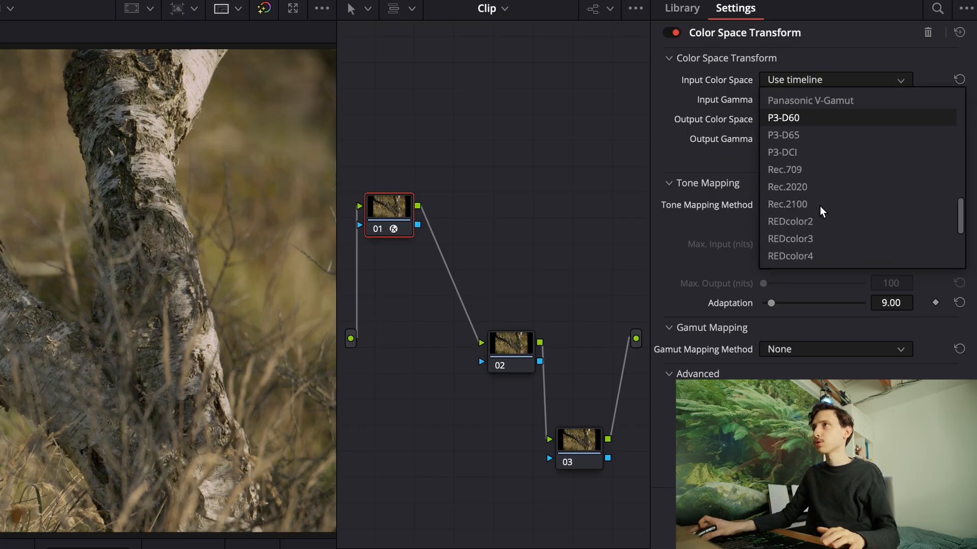
left_click(814, 170)
left_click(822, 99)
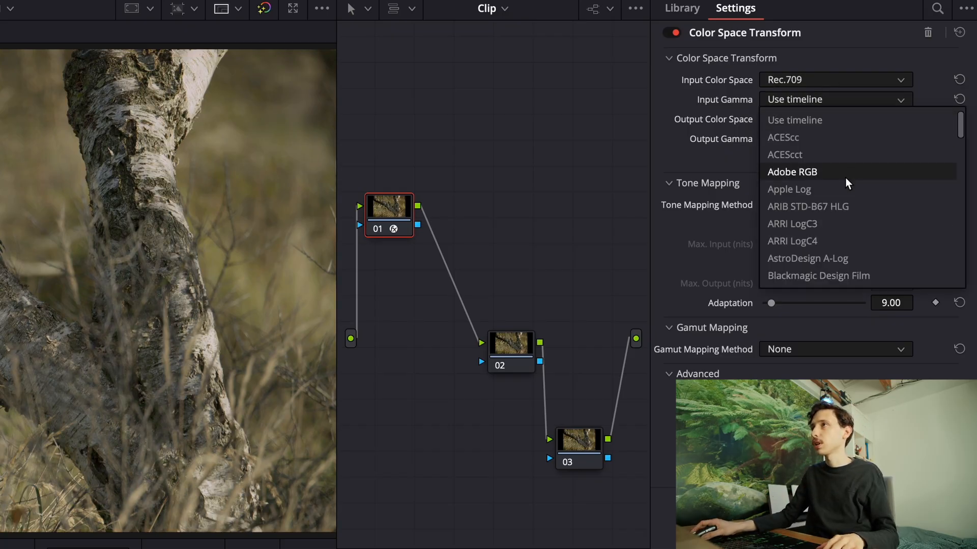
scroll(846, 170, "down", 10)
left_click(840, 155)
- Set the transform's output color space to DaVinci Wide Gamut and its output gamma to DaVinci Intermediate
left_click(816, 120)
scroll(870, 289, "down", 5)
left_click(869, 283)
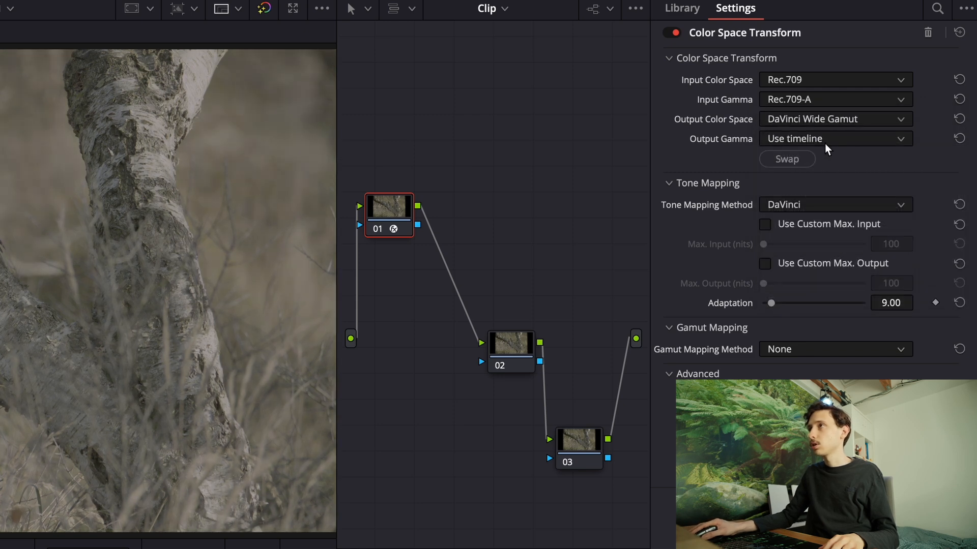
left_click(830, 145)
scroll(871, 268, "down", 5)
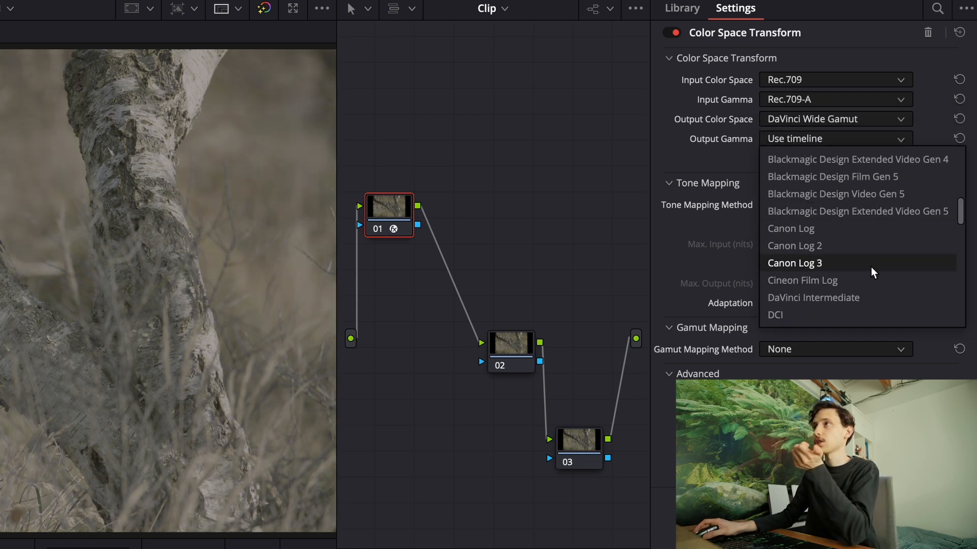
left_click(864, 299)
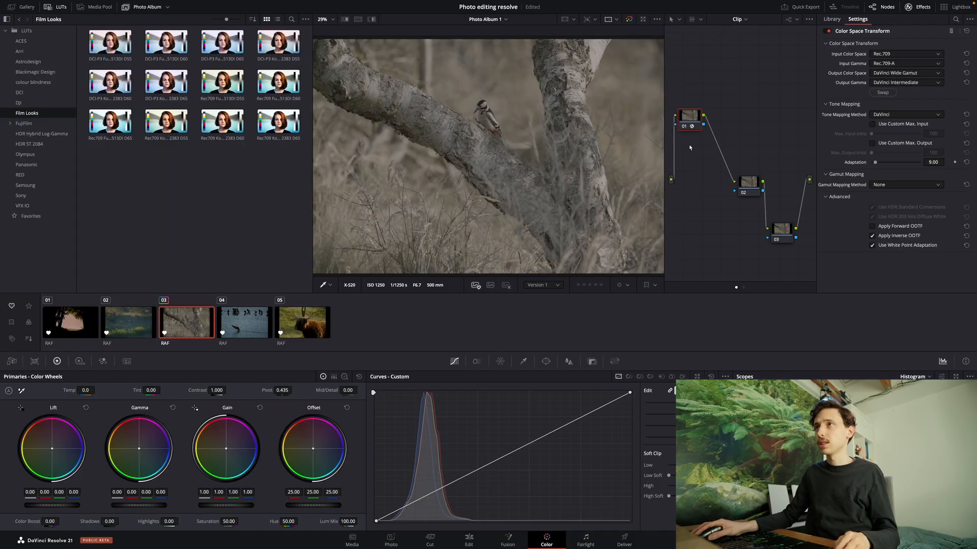
- Copy the Color Space Transform to the last node and swap its input and output settings
left_click(781, 233)
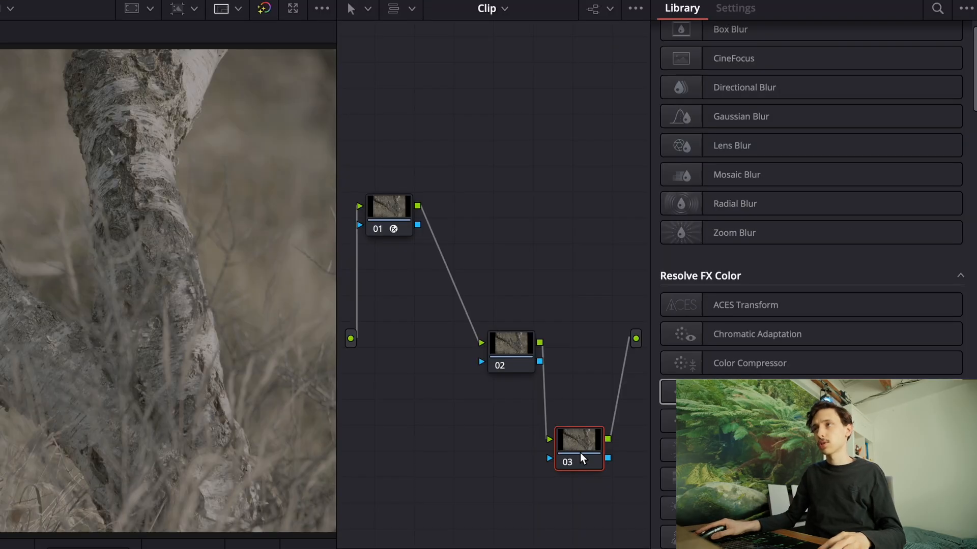
left_click_drag(580, 452, 579, 453)
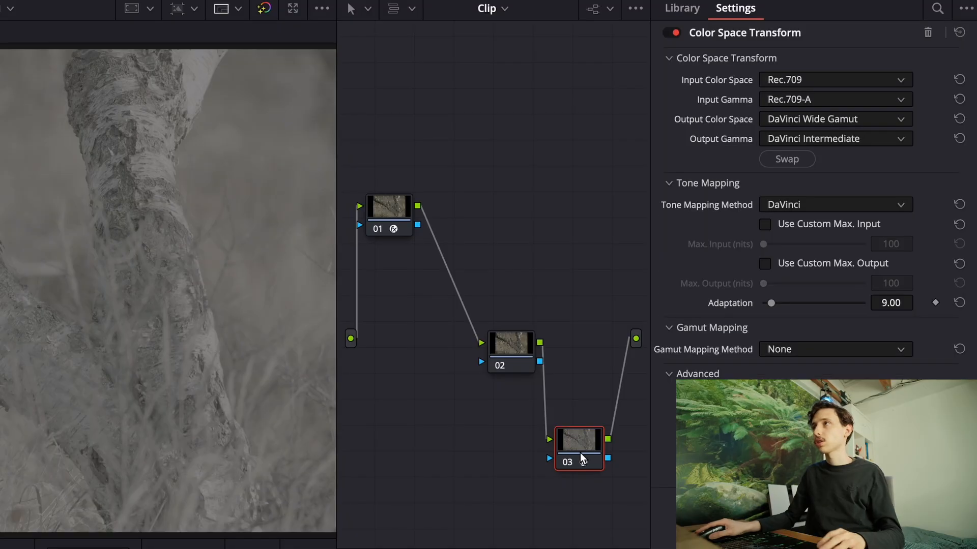
left_click(804, 161)
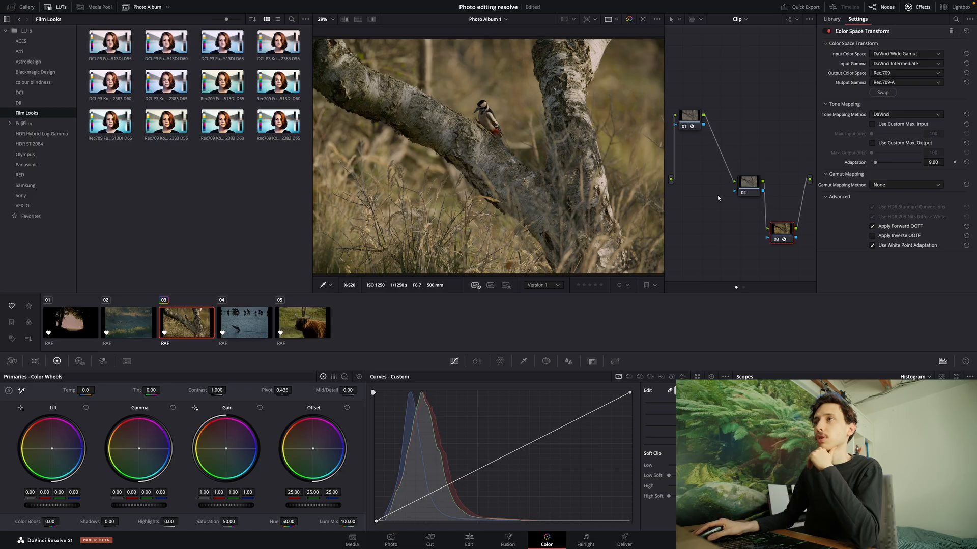
- On the middle node, set the gain to 1.14, the saturation to 59.60 and the temperature to -100.0
left_click_drag(748, 184, 736, 172)
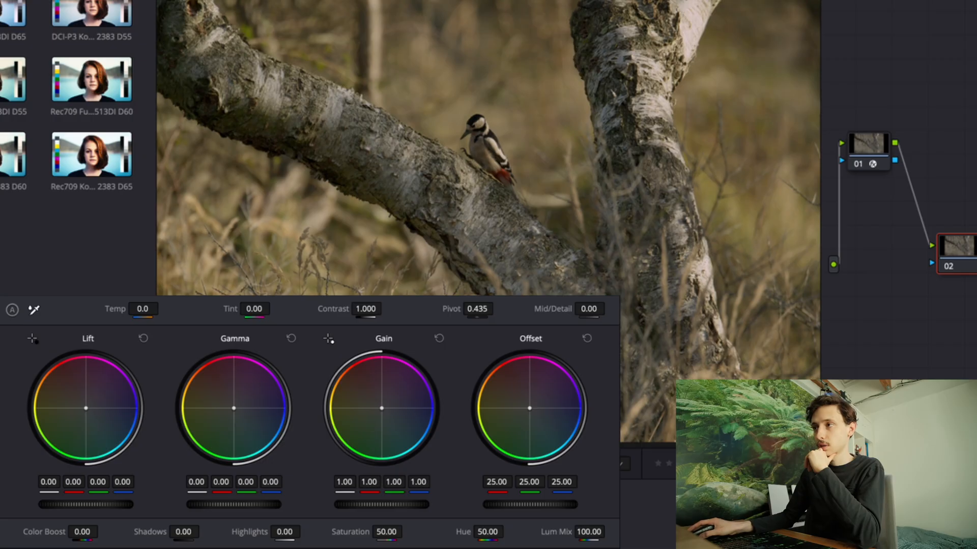
left_click_drag(379, 505, 388, 507)
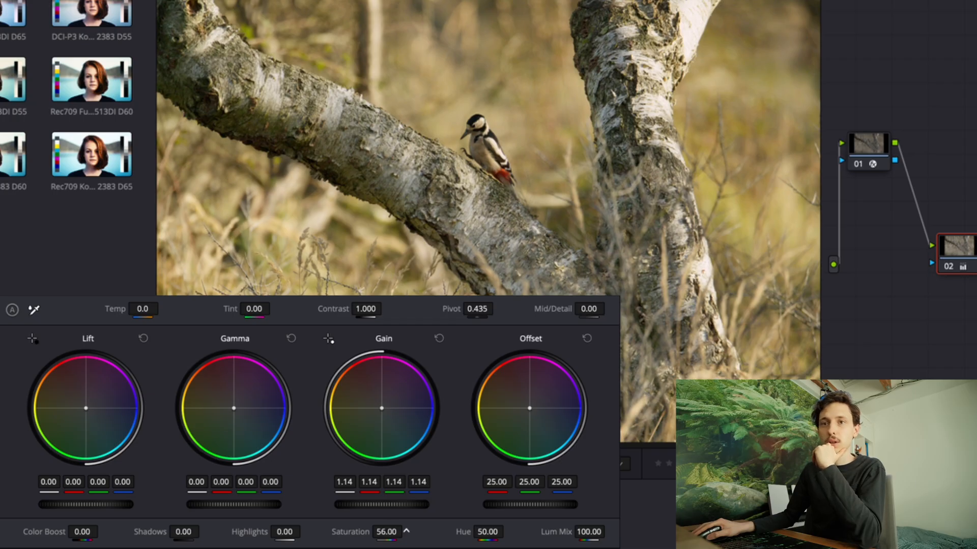
scroll(407, 531, "up", 2)
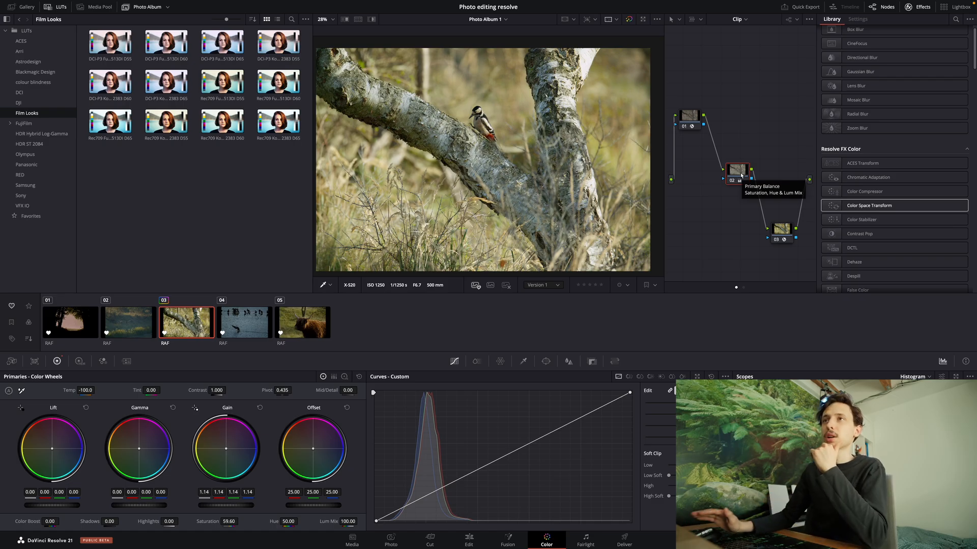
- Add a serial node followed by an outside node after node 02, arrange them, and select the new serial node 03
left_click_drag(741, 175, 703, 151)
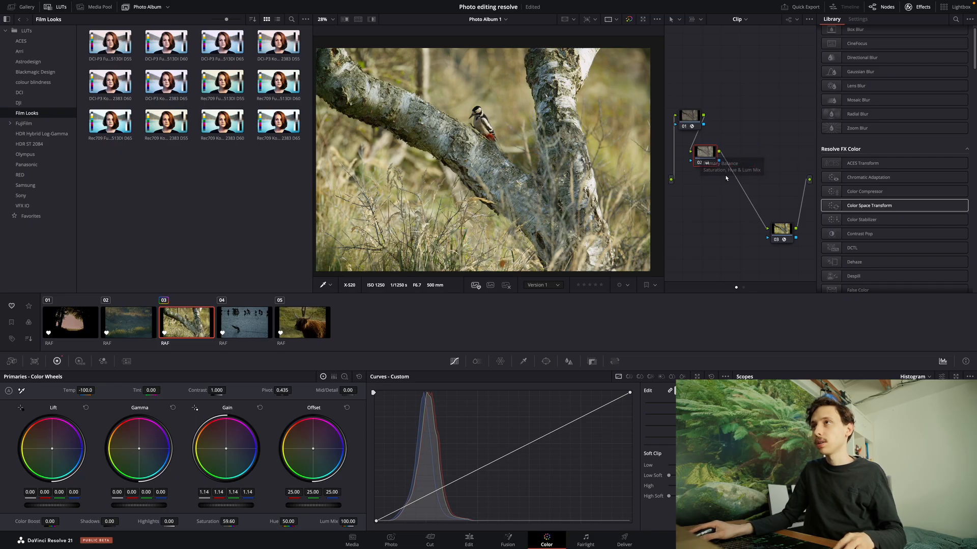
key("alt+s")
left_click_drag(747, 158, 706, 201)
key("alt+s")
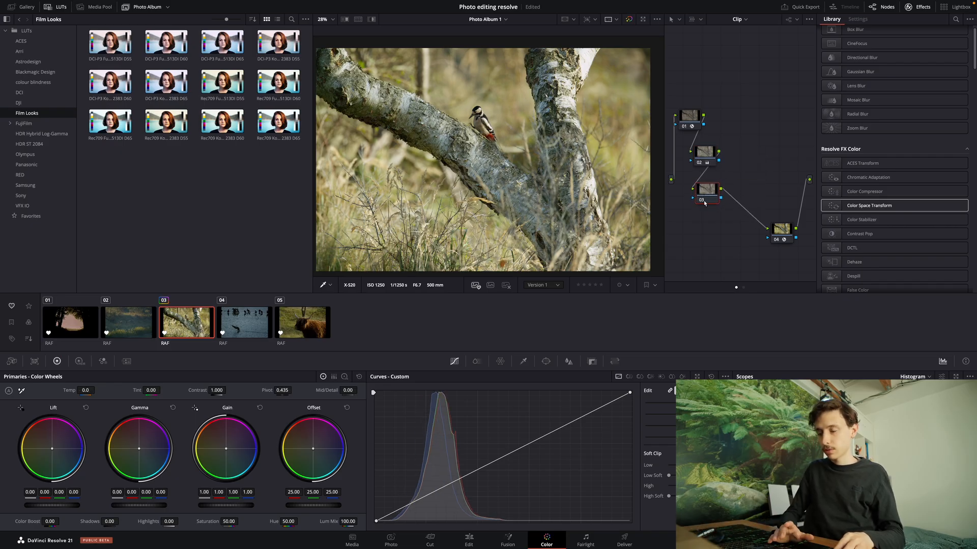
left_click_drag(743, 194, 745, 197)
left_click(706, 190)
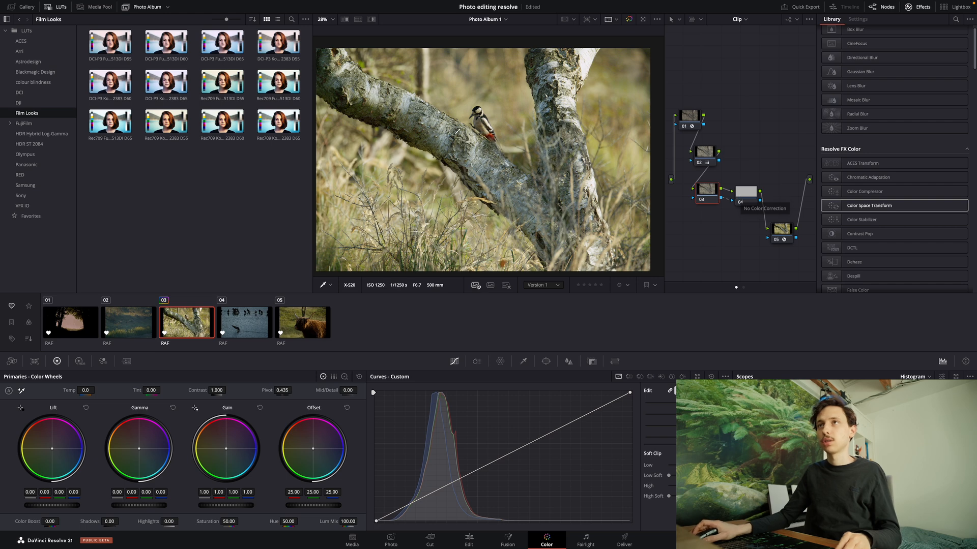
- Start a curve window on node 03 and trace the woodpecker's beak, head and back outline
scroll(483, 121, "up", 5)
scroll(483, 121, "up", 4)
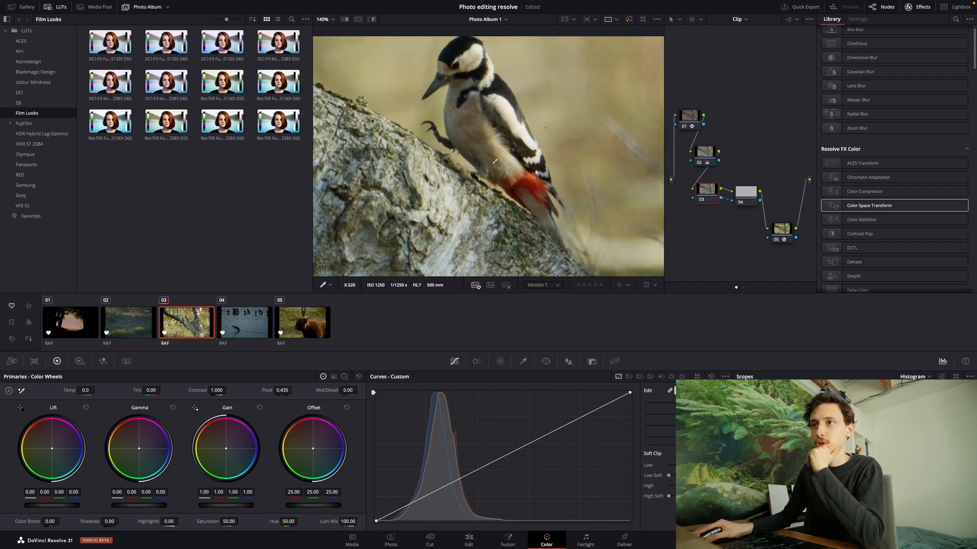
left_click(546, 361)
left_click(512, 392)
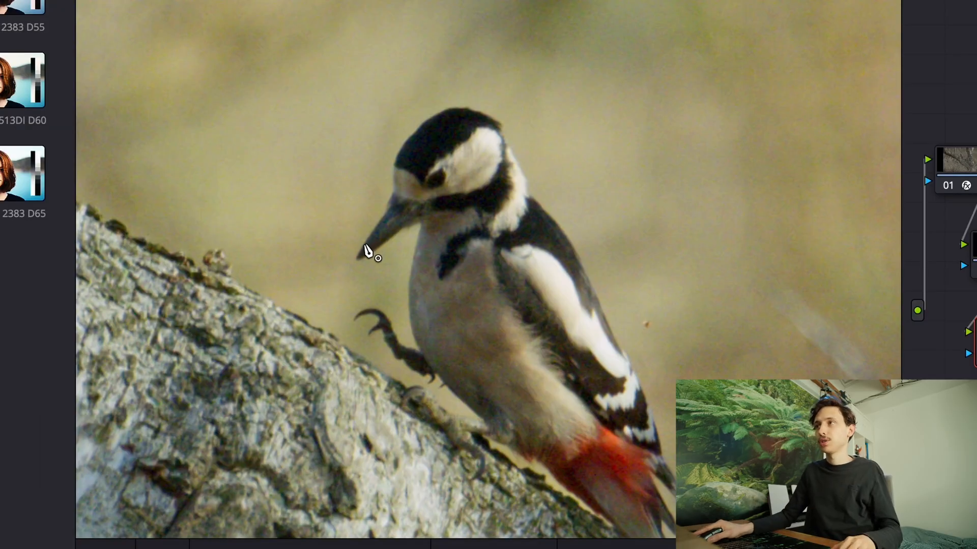
scroll(367, 250, "up", 4)
left_click(318, 506)
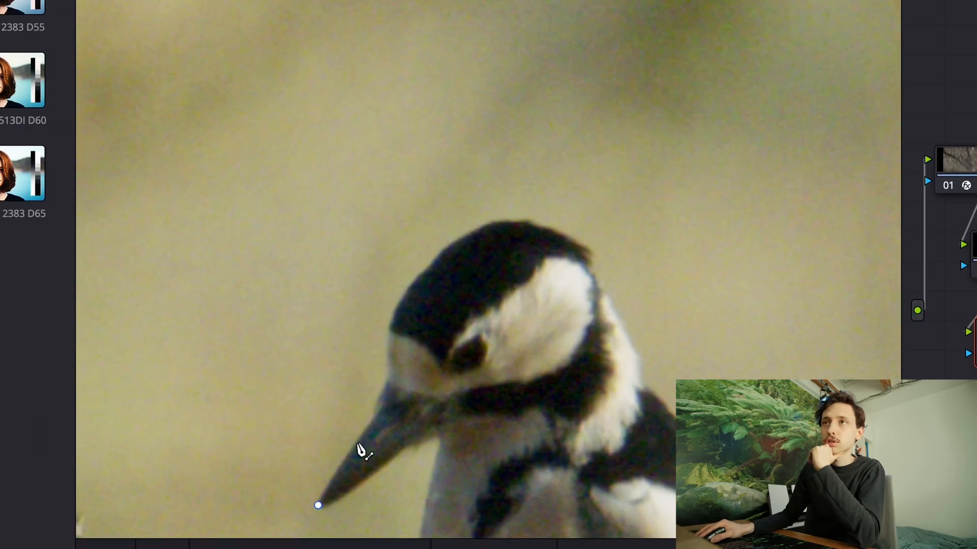
left_click(351, 447)
left_click(380, 408)
left_click(386, 382)
left_click(388, 327)
left_click(406, 294)
left_click(436, 257)
left_click(469, 233)
left_click(509, 221)
left_click(560, 233)
left_click(591, 266)
left_click(603, 298)
left_click(629, 341)
left_click(731, 334)
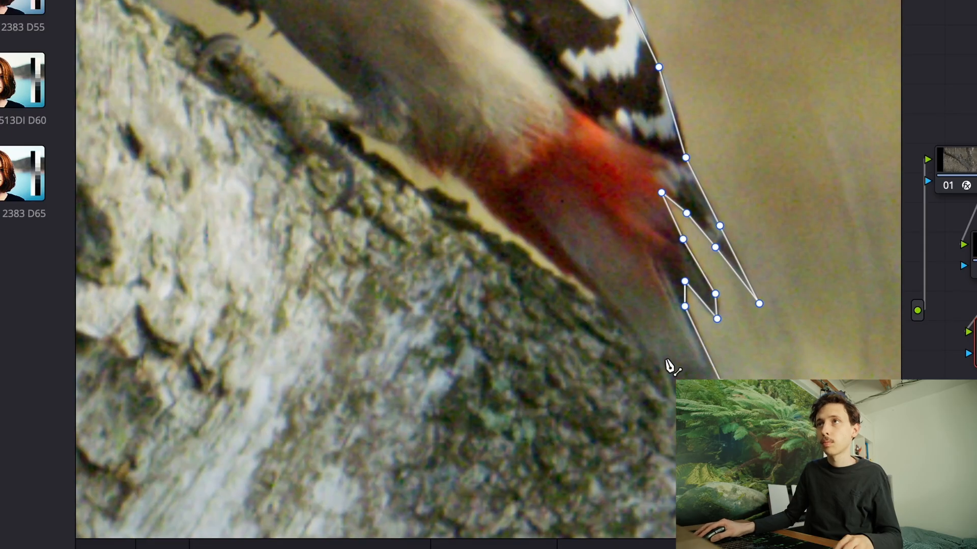
- Continue the window outline around the woodpecker's tail and along its lower belly above the branch
left_click(645, 349)
left_click(606, 305)
left_click(565, 275)
left_click(490, 212)
left_click(465, 181)
left_click(443, 170)
left_click(415, 159)
left_click(398, 152)
- Trace the woodpecker's raised foot and claws closely as part of the window outline
left_click(511, 281)
left_click(490, 256)
scroll(488, 267, "up", 4)
left_click(492, 264)
left_click(457, 286)
left_click(472, 261)
left_click(471, 238)
left_click(450, 233)
left_click(498, 313)
left_click(462, 220)
left_click(418, 232)
left_click(394, 257)
left_click(429, 198)
left_click(400, 136)
left_click(338, 153)
left_click(311, 177)
left_click(321, 143)
left_click(387, 109)
left_click(474, 138)
left_click(515, 198)
left_click(552, 279)
left_click(612, 325)
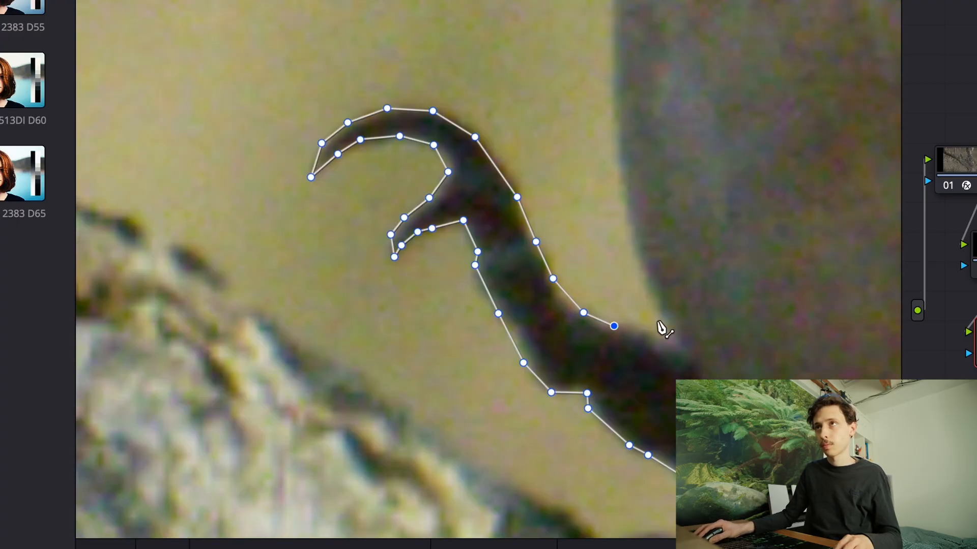
left_click(660, 330)
- Trace the breast, throat and underside of the beak to close the window around the woodpecker
scroll(652, 264, "down", 3)
left_click(653, 350)
left_click(665, 204)
left_click(674, 153)
left_click(701, 58)
left_click(602, 92)
left_click(512, 168)
left_click(459, 189)
scroll(595, 244, "down", 2)
scroll(595, 244, "down", 2)
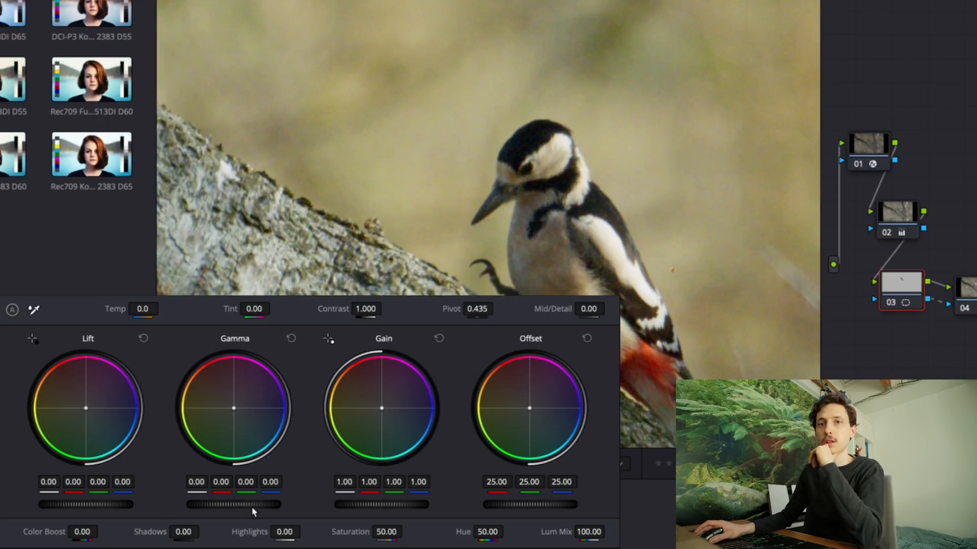
- Set the gamma of the masked bird node to 0.02 and slightly lower the gamma of the outside node
scroll(236, 505, "up", 2)
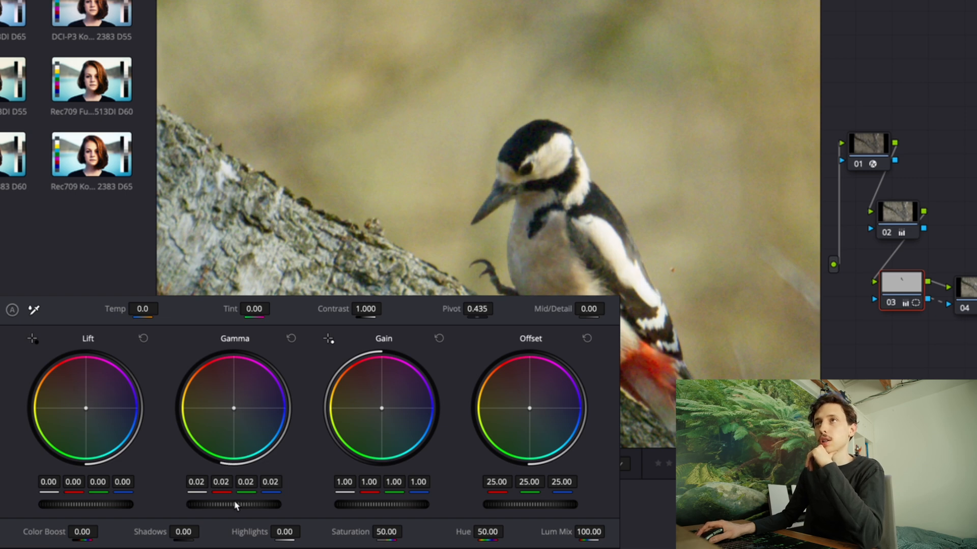
scroll(236, 505, "up", 1)
scroll(235, 505, "down", 1)
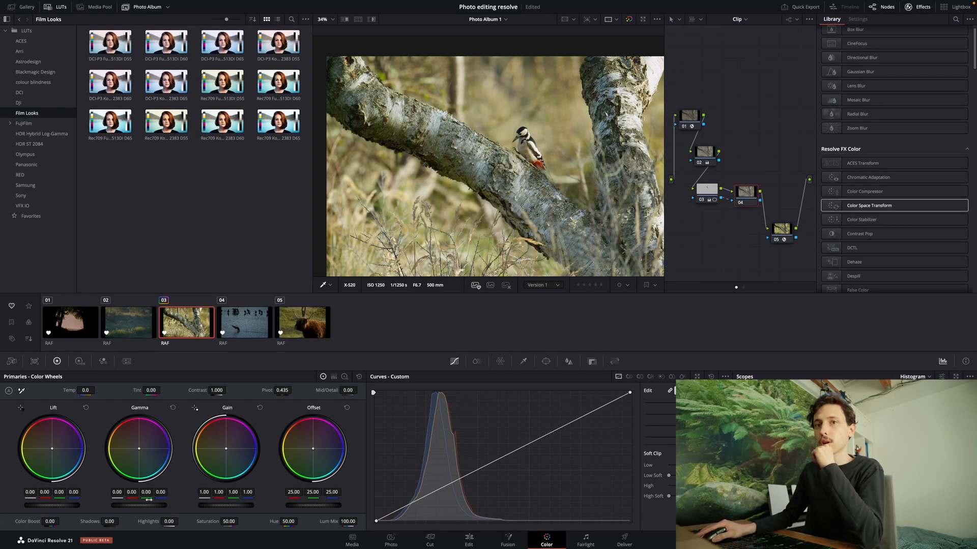
scroll(144, 506, "down", 1)
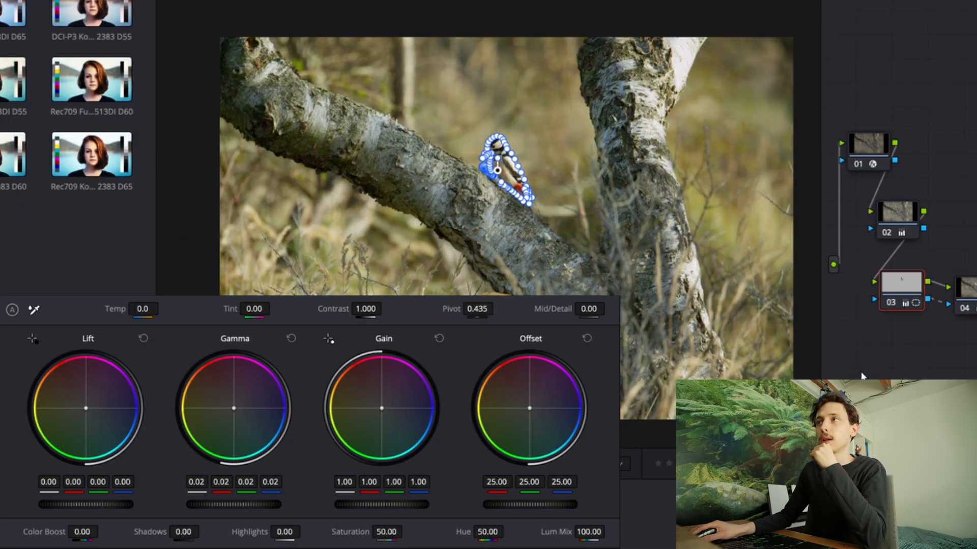
- Grade the woodpecker's background on the outside node with saturation 48.80 and temperature 60, and fine-tune its gamma color balance
key("shift+h")
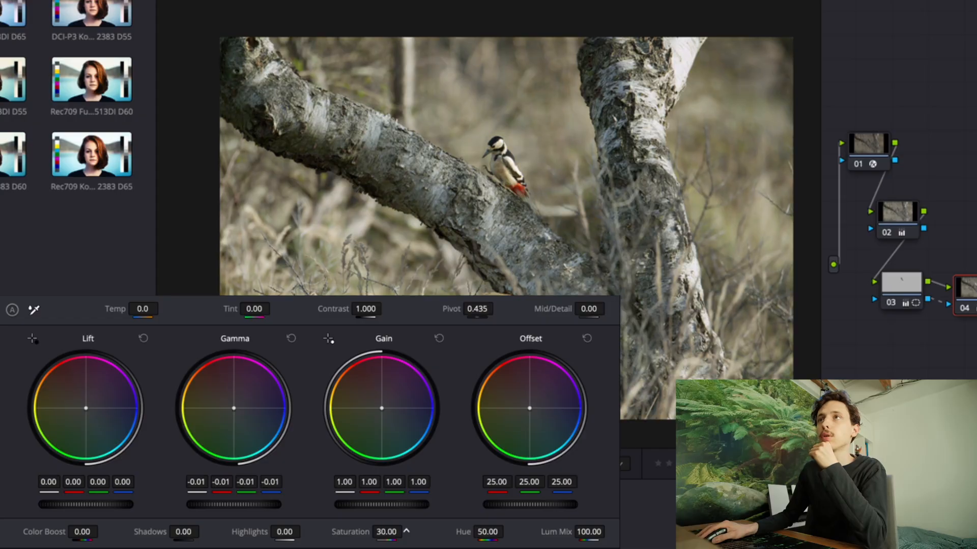
left_click_drag(386, 531, 394, 532)
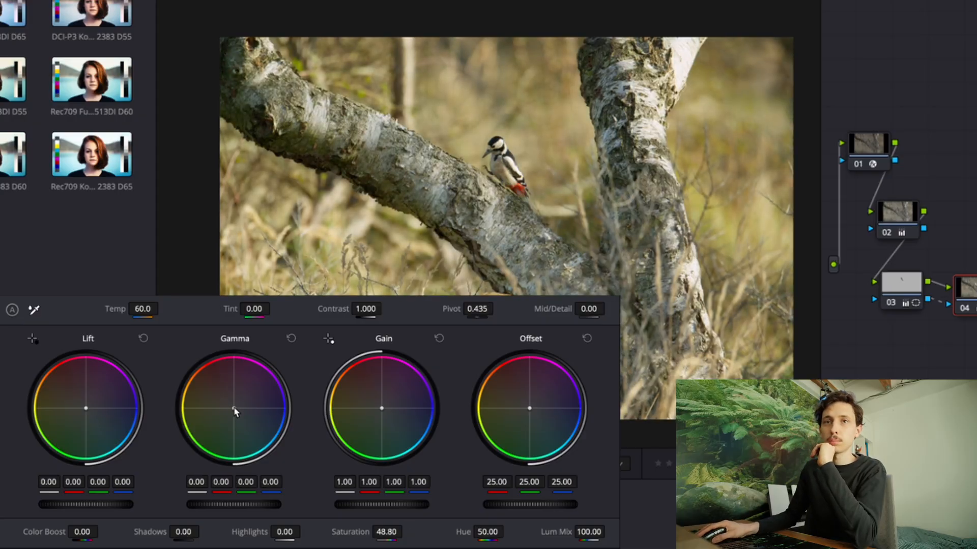
left_click_drag(234, 408, 235, 408)
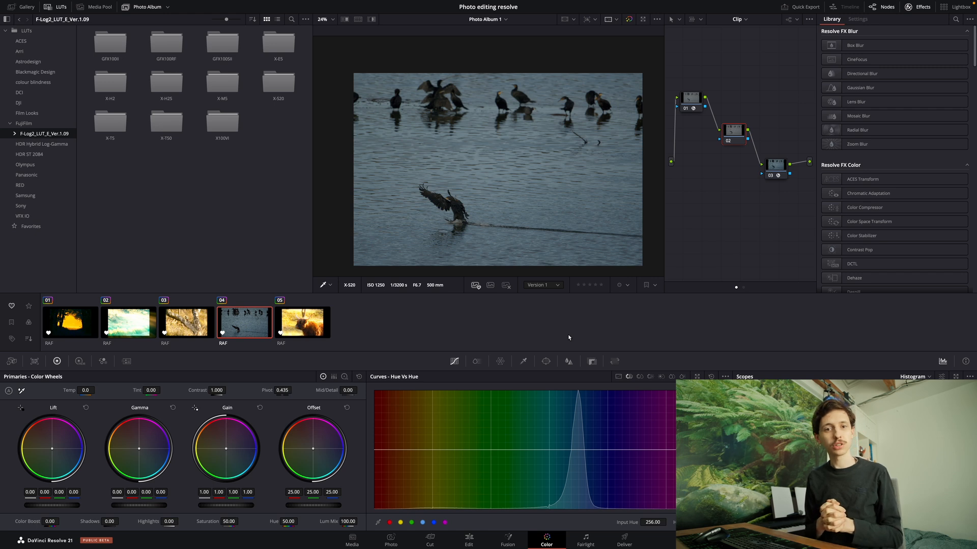
- Brighten the cormorant photo on node 02 by setting the gain to 1.16
key("shift+z")
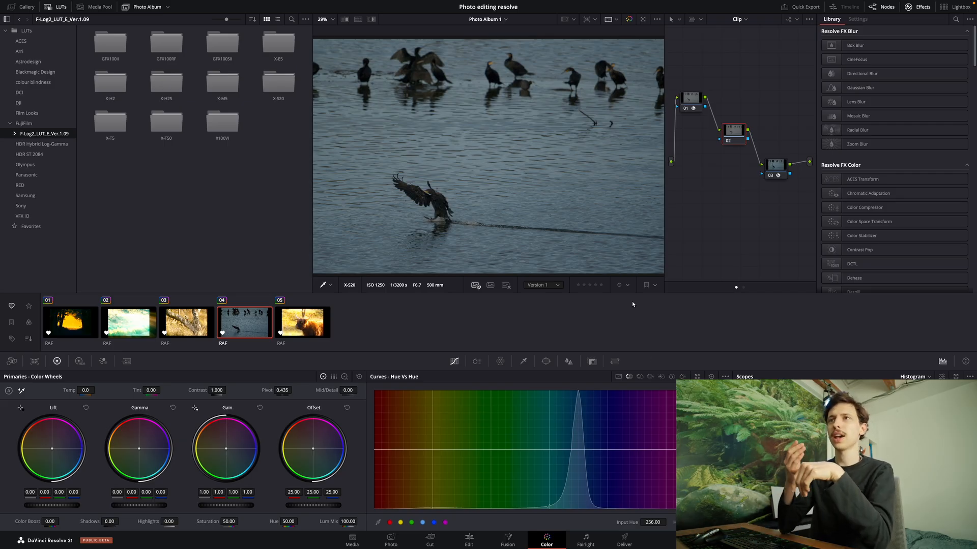
left_click_drag(214, 507, 220, 508)
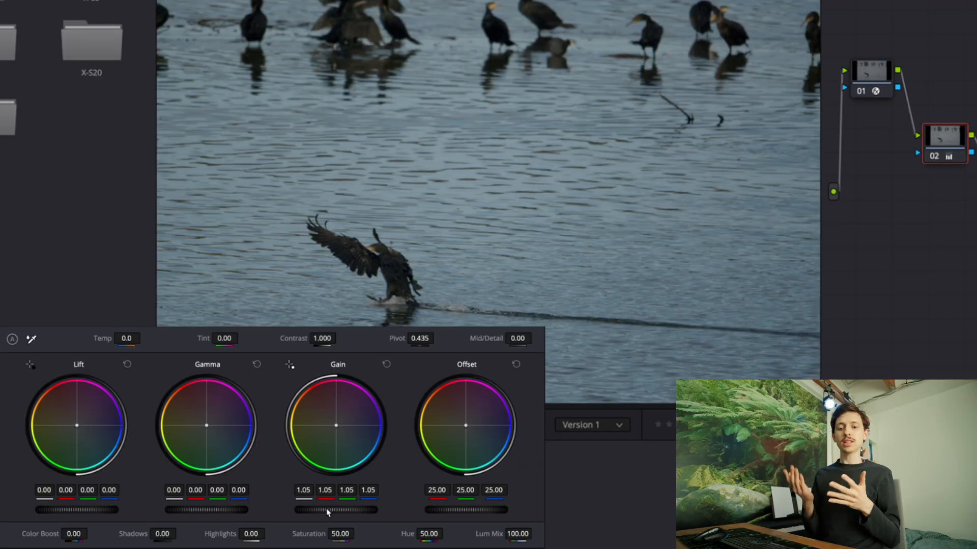
scroll(327, 511, "up", 3)
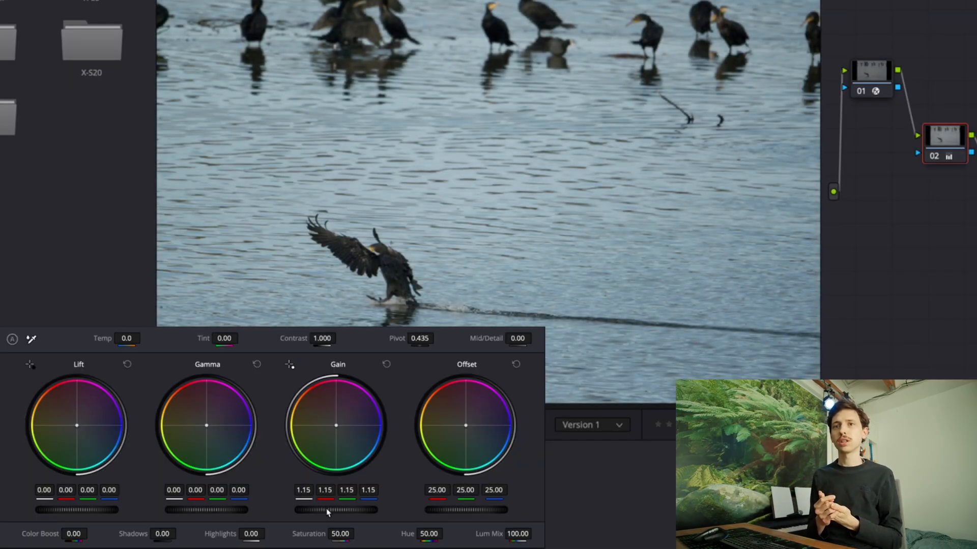
scroll(328, 511, "up", 1)
scroll(325, 338, "up", 2)
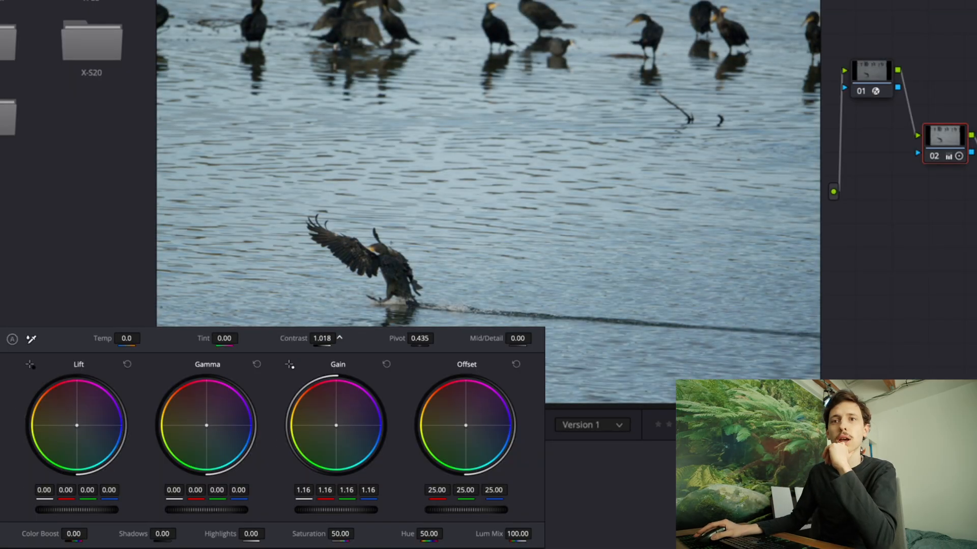
- Refine the cormorant grade with contrast 1.220, gain 1.21 and saturation 61.20, and view the result full screen
scroll(339, 337, "up", 2)
scroll(339, 337, "up", 5)
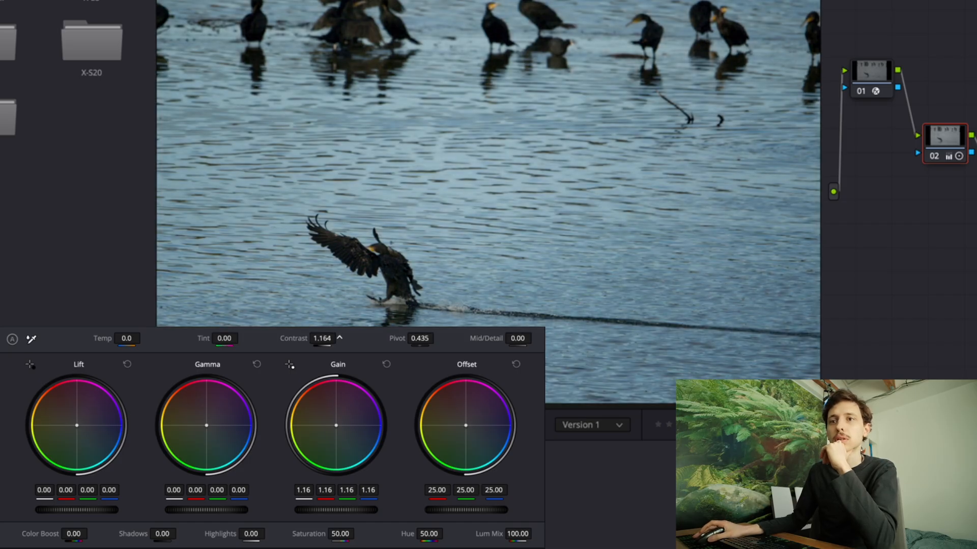
scroll(335, 511, "up", 2)
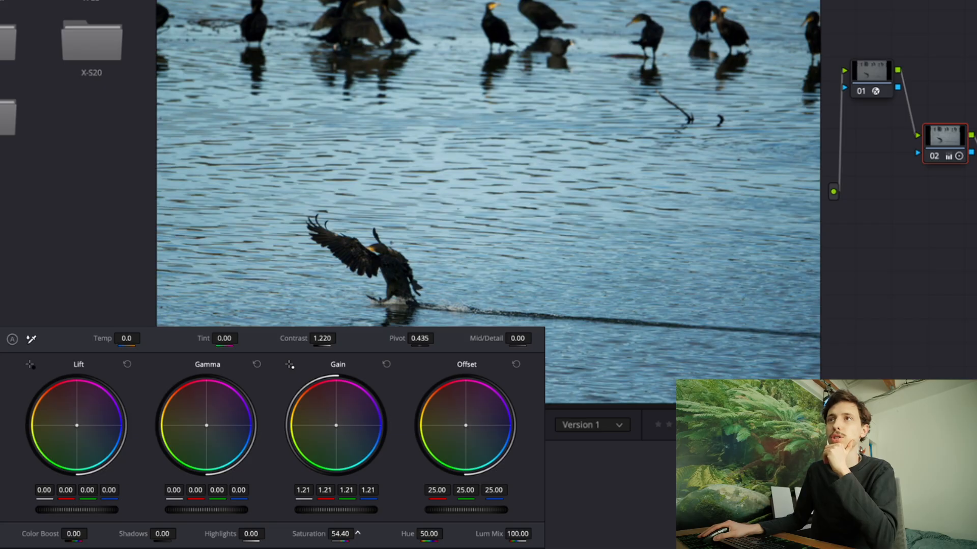
scroll(358, 533, "up", 7)
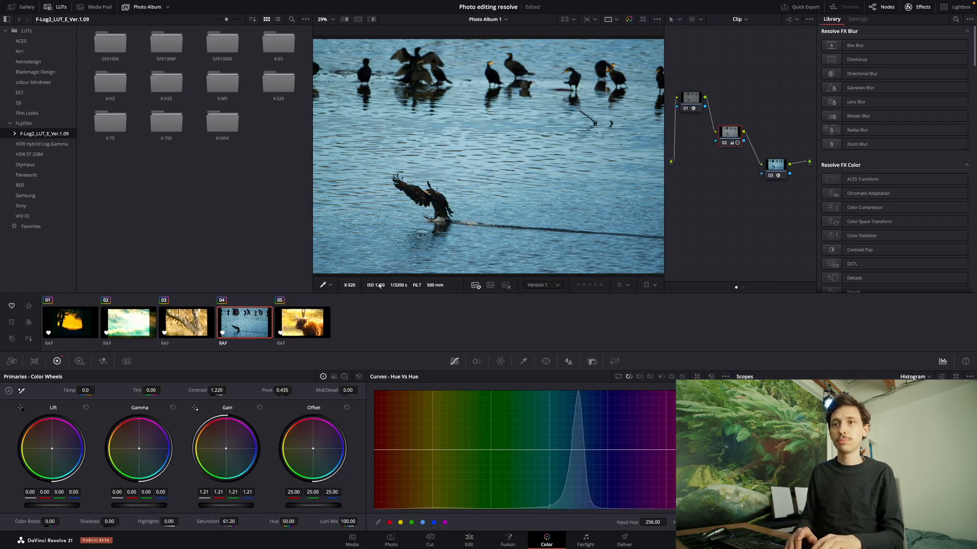
key("ctrl+f")
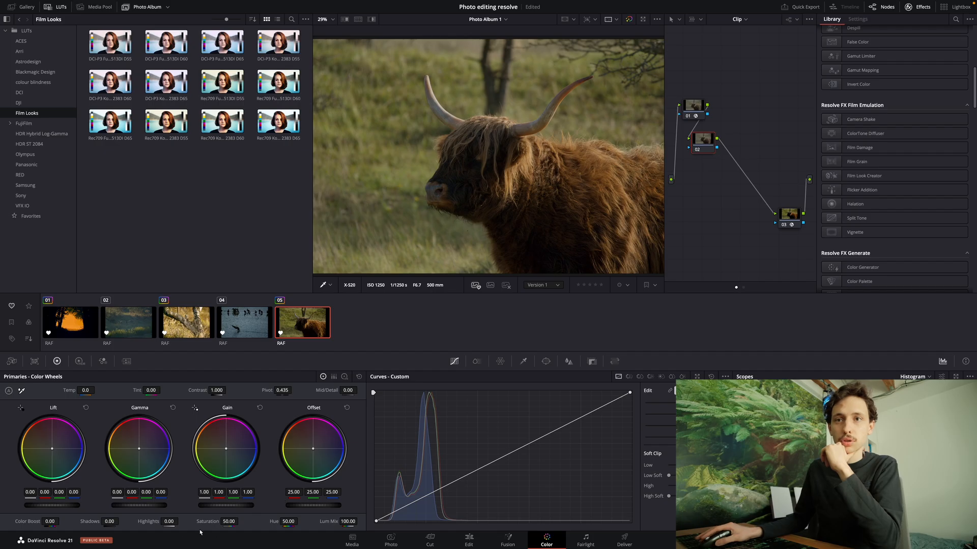
- Brighten the Highland cow photo with gain 1.16, and rotate its yellow hues by 2.95 on Hue Vs Hue, widening the affected range toward green
left_click_drag(225, 508, 226, 508)
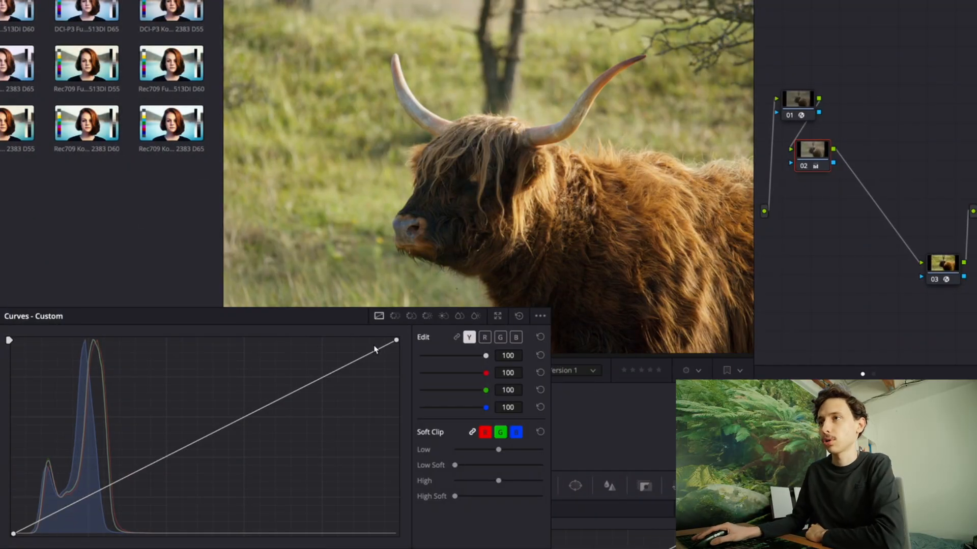
left_click(394, 316)
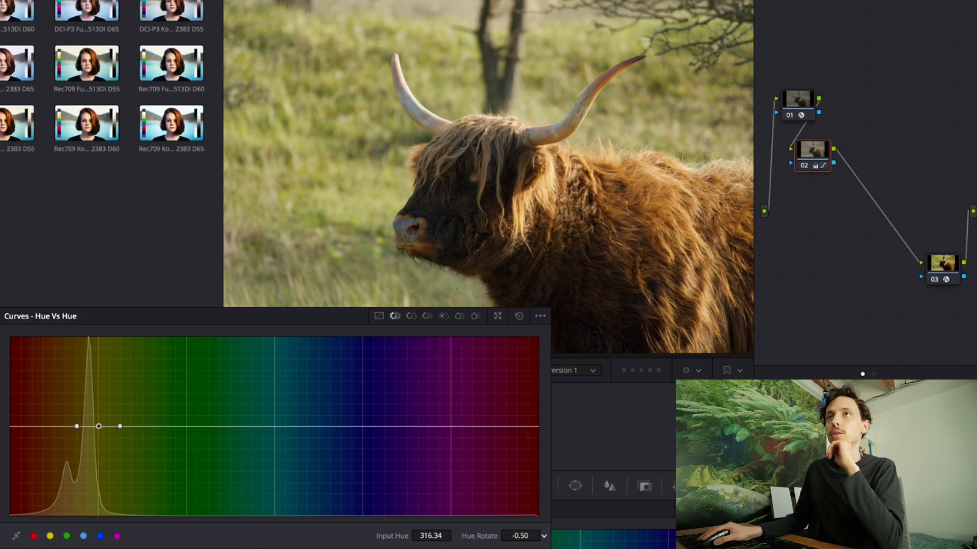
left_click_drag(520, 536, 538, 536)
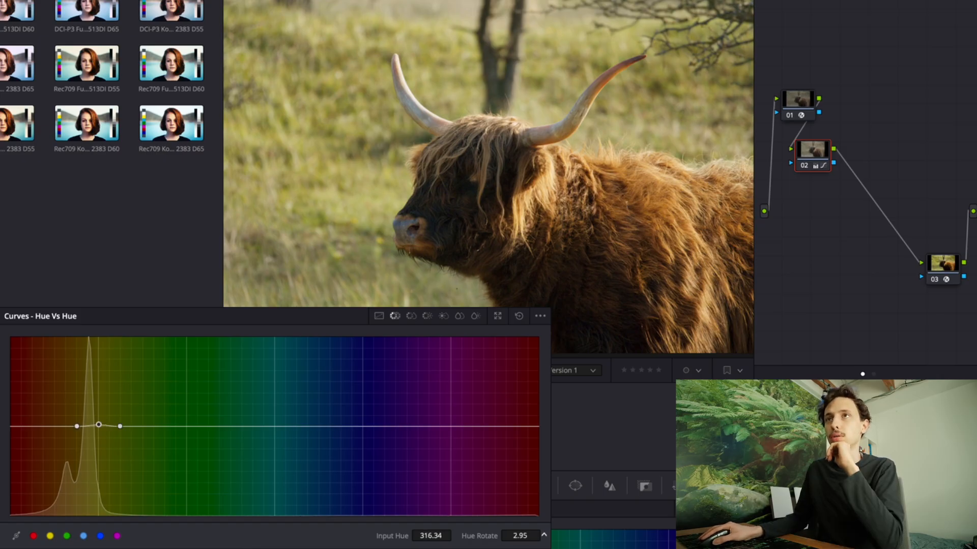
left_click_drag(120, 426, 159, 430)
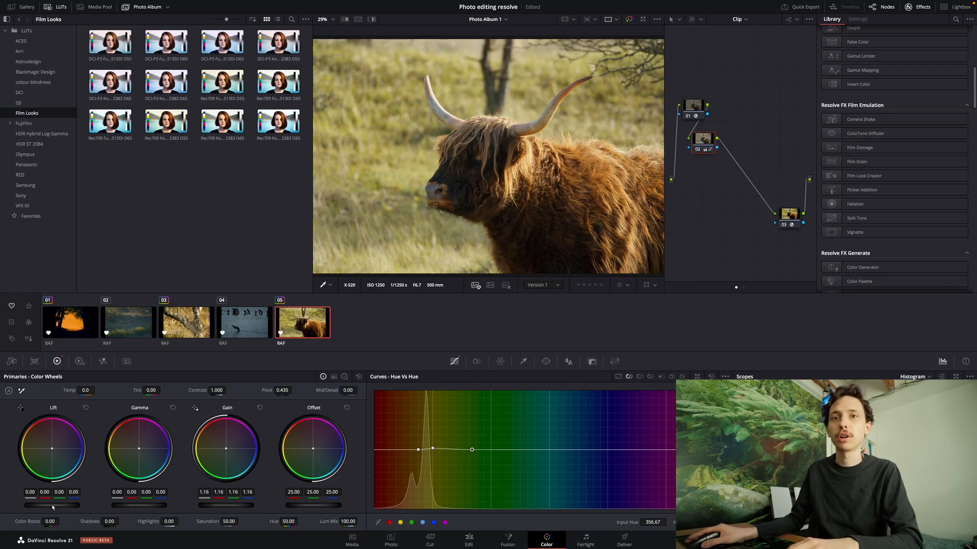
- Fine-tune the lift and gain of the Highland cow photo's primary correction on node 02
left_click_drag(53, 507, 54, 507)
left_click_drag(228, 507, 226, 507)
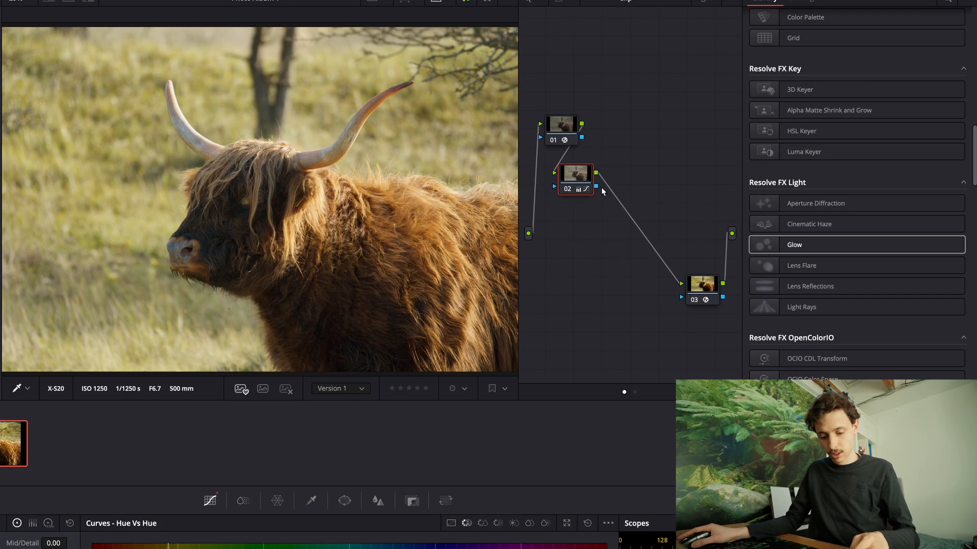
- Add a serial node before the output transform and apply Glow to it with shine threshold 0.426 and gain 0.806
key("alt+s")
left_click_drag(634, 179, 637, 205)
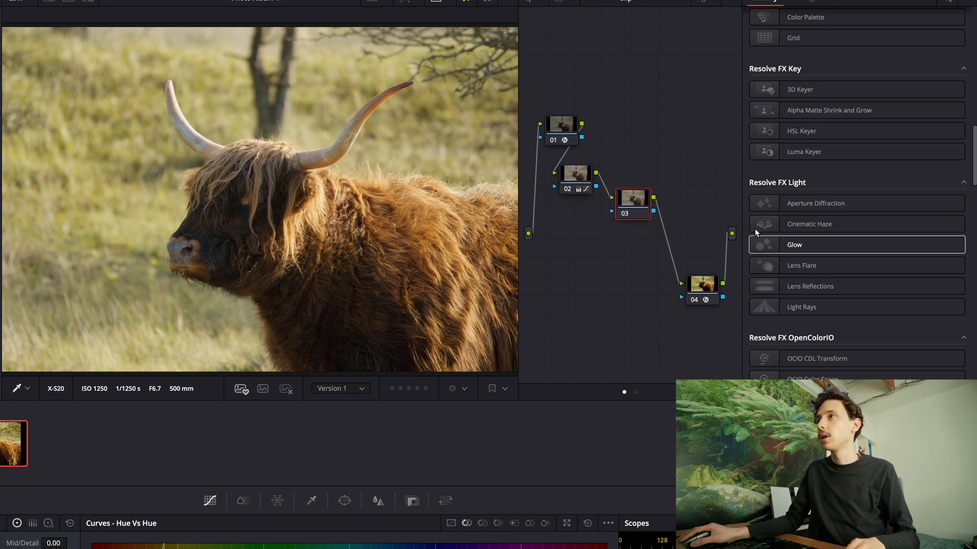
left_click_drag(829, 244, 627, 200)
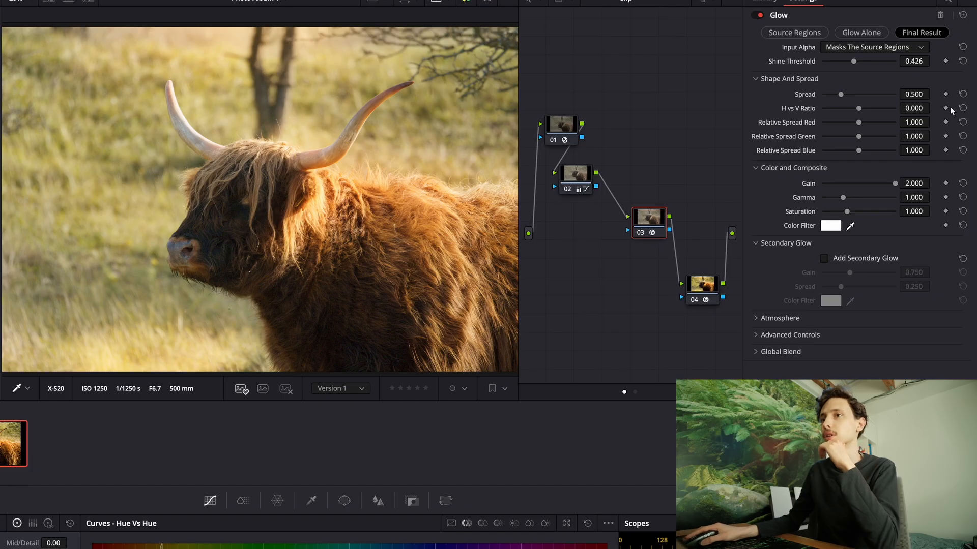
left_click_drag(895, 183, 855, 188)
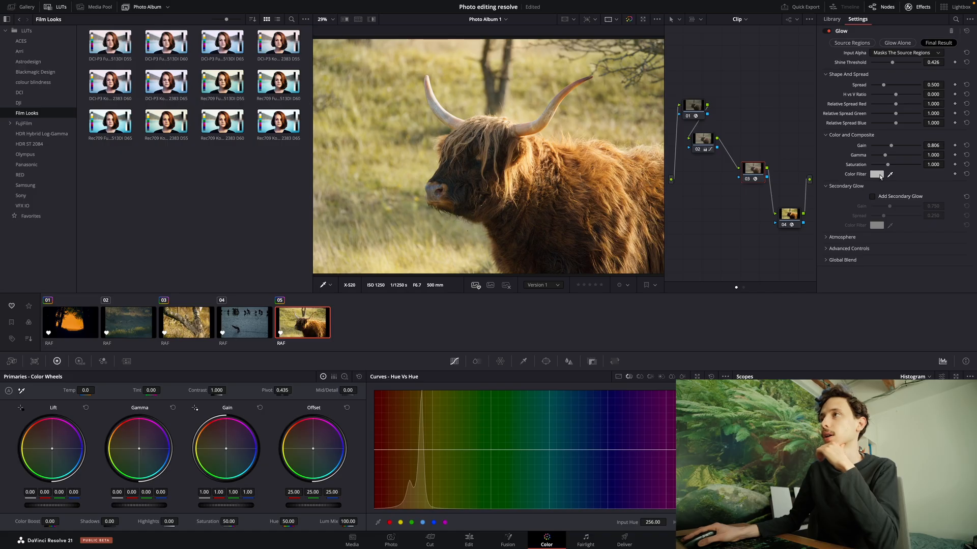
- Sample the glow's color filter from the sunlit fur behind the cow's head, and review the photo full screen
left_click(877, 175)
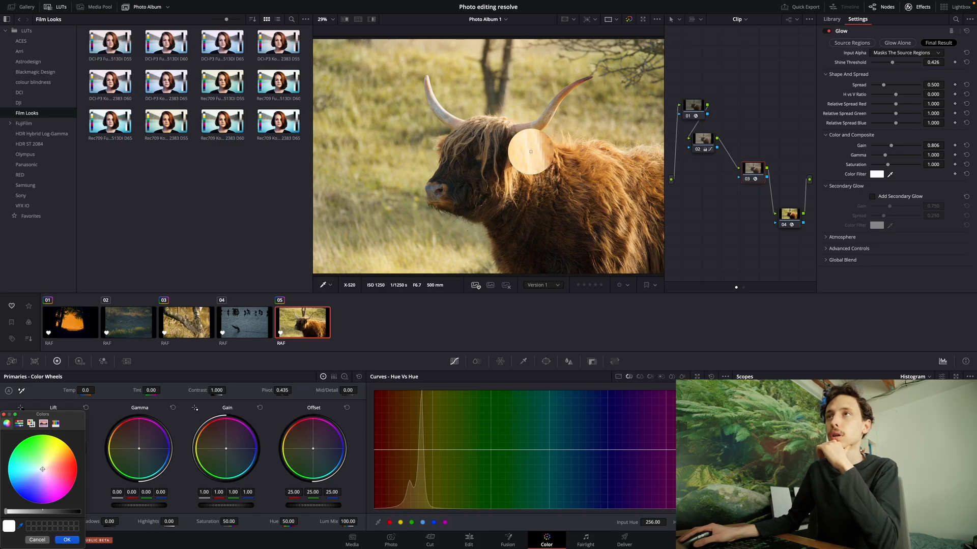
left_click(530, 152)
key("Escape")
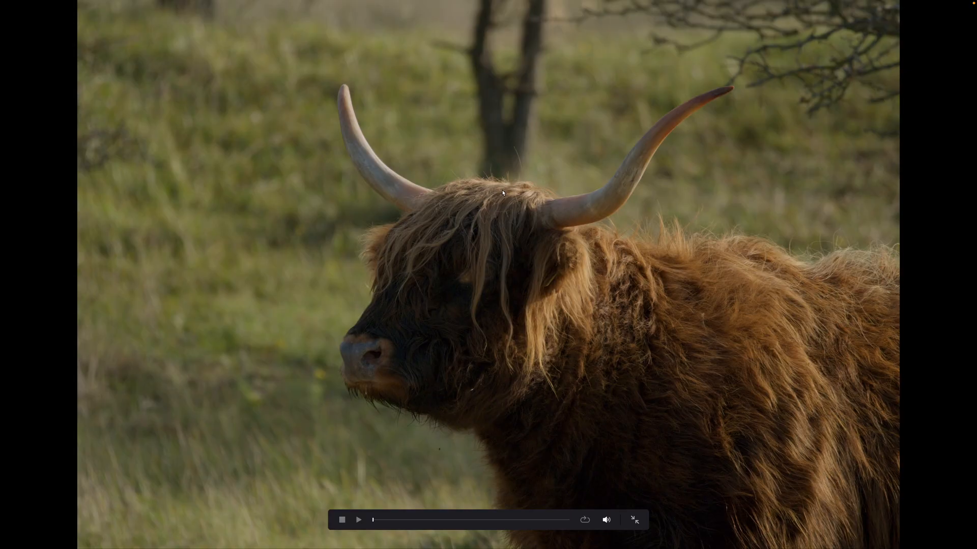
key("space")
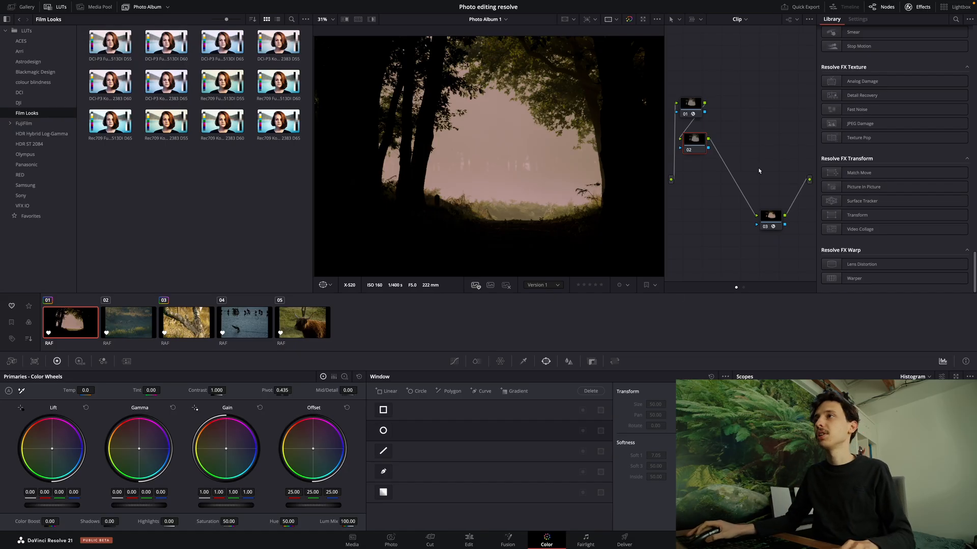
- Open up the forest photo's shadows on node 02 with lift 0.06, gain 0.95 and gamma -0.01
left_click_drag(694, 139, 722, 139)
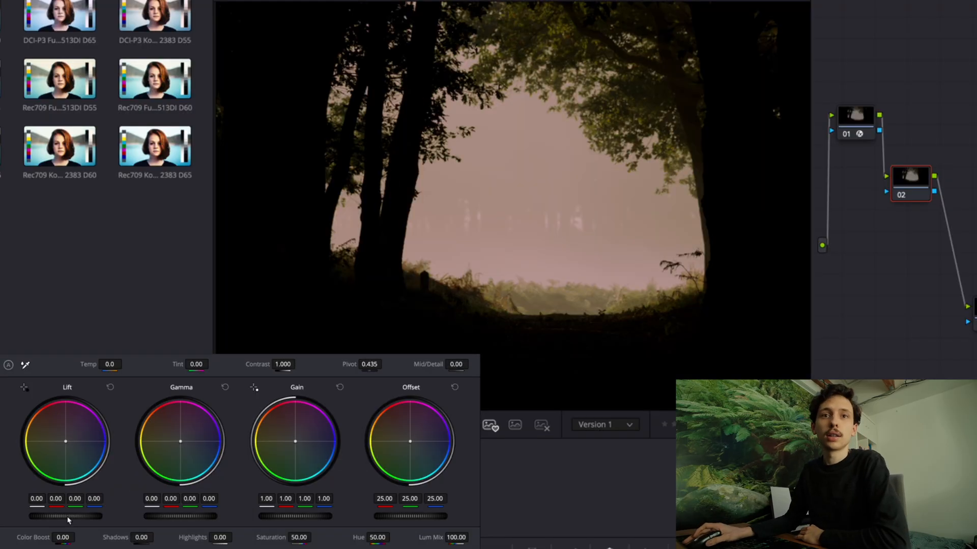
left_click_drag(67, 519, 66, 518)
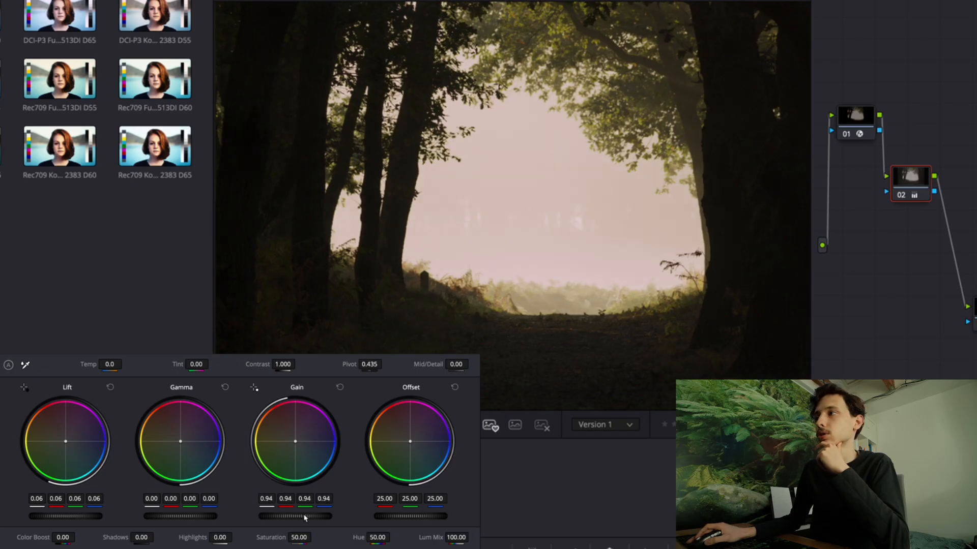
left_click_drag(182, 516, 180, 516)
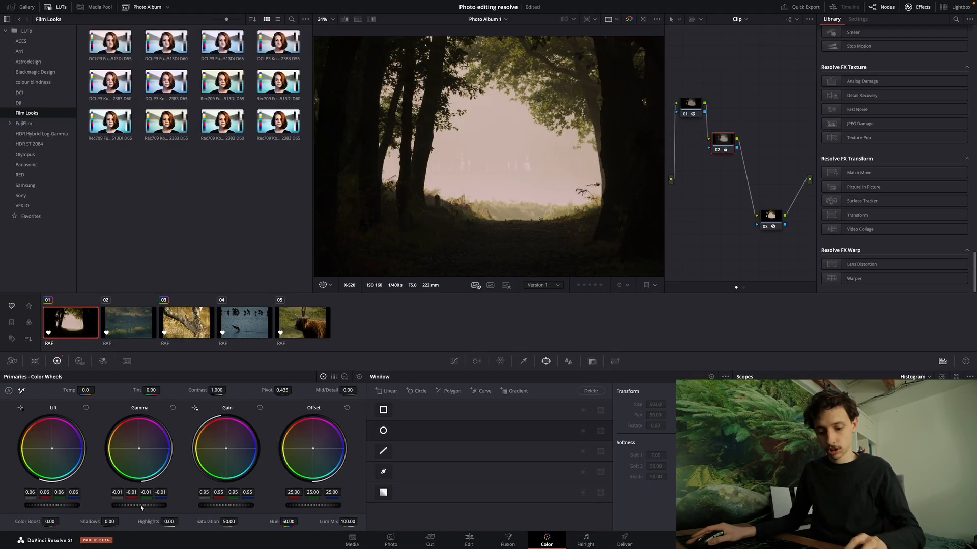
- Review the forest photo full screen and set the saturation of node 02 to 75.80
key("ctrl+f")
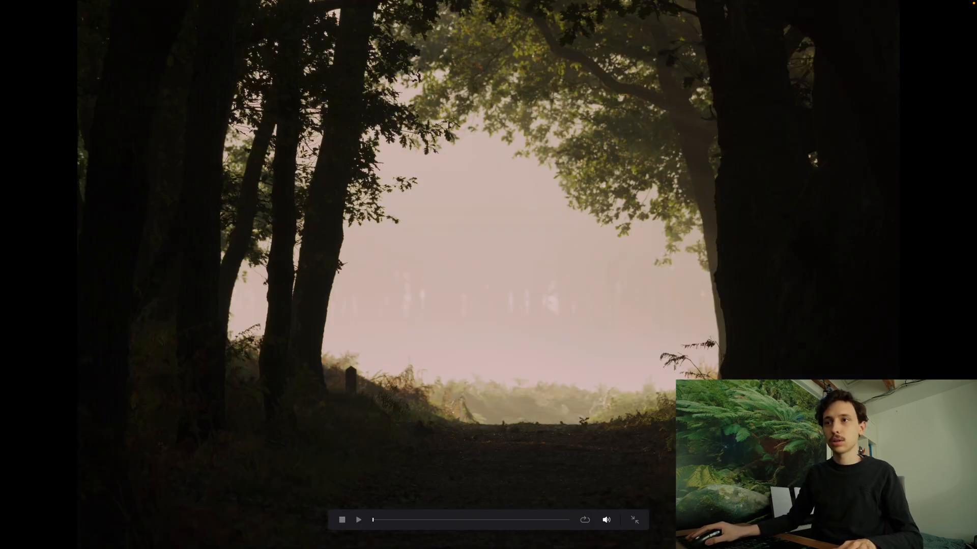
key("ctrl+f")
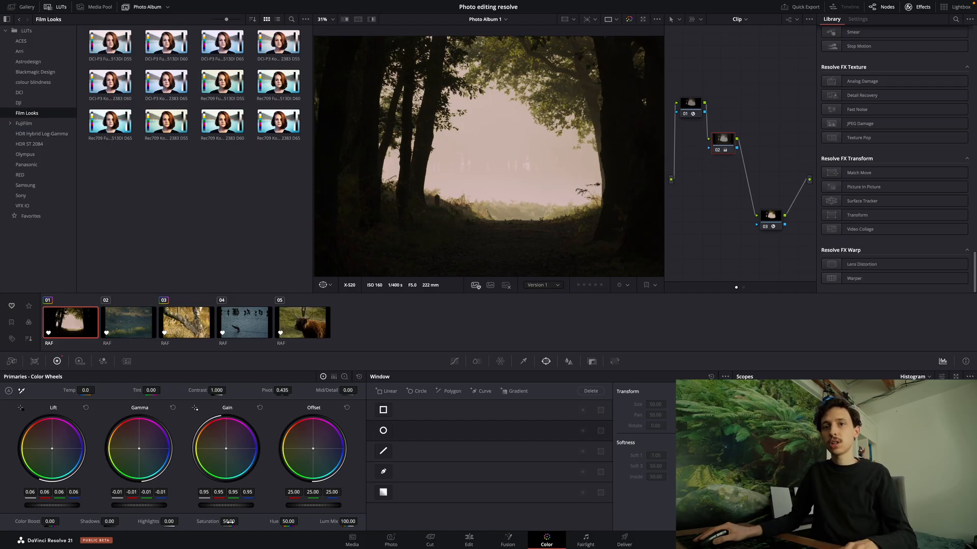
left_click_drag(229, 522, 240, 521)
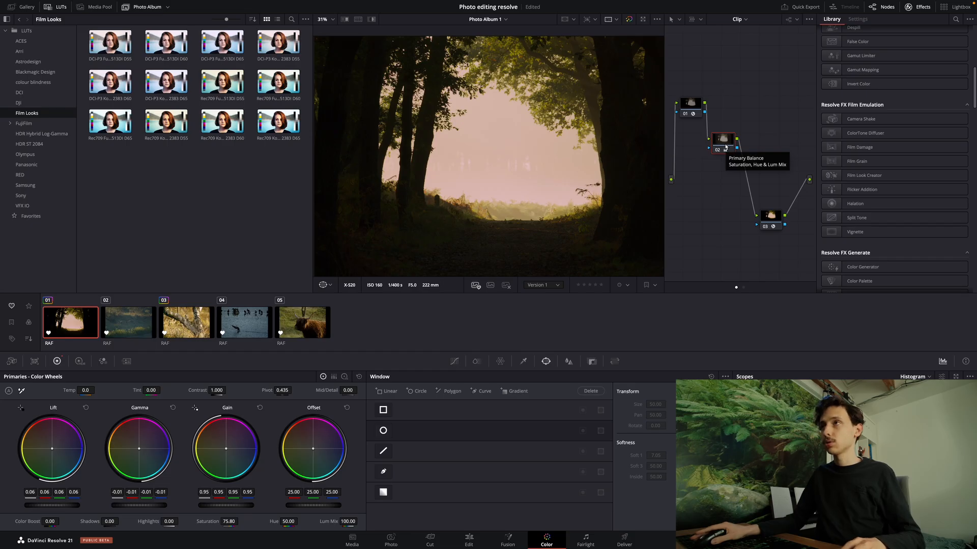
- Add a serial node after the forest photo's primary correction, place it below, and attach a linked outside node
key("alt+s")
left_click_drag(759, 146, 703, 199)
key("alt+s")
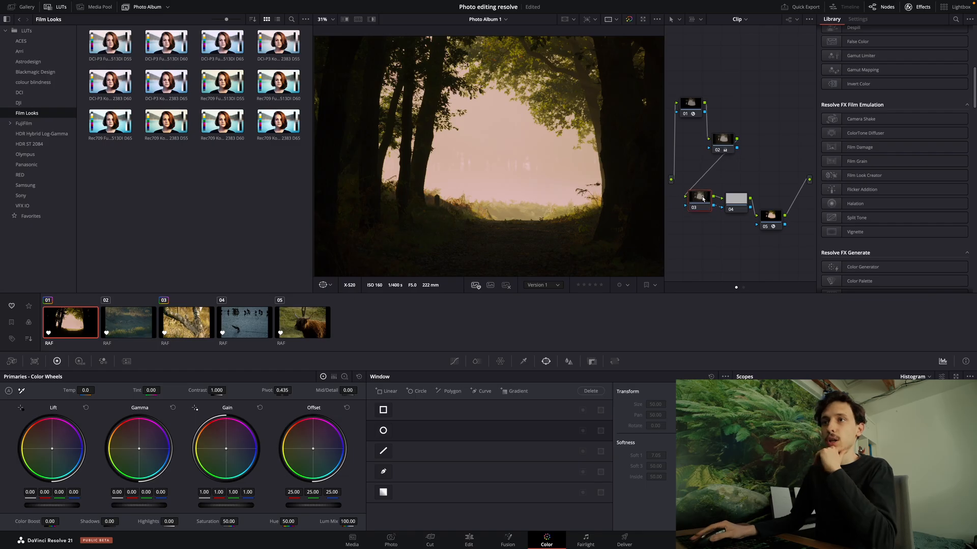
- Sample the bright misty sky with the HSL qualifier on node 03, and tidy the placement of nodes 03 and 04
left_click(523, 362)
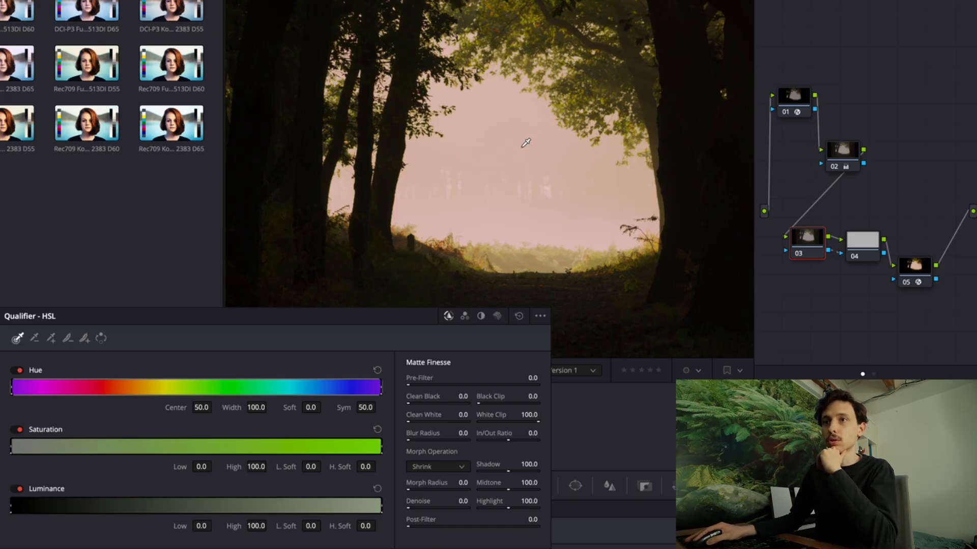
left_click(511, 167)
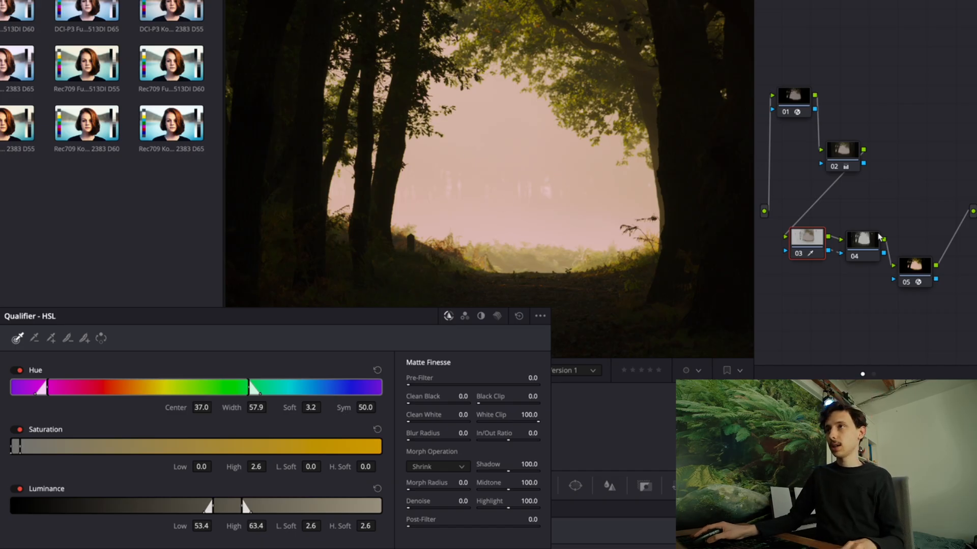
left_click_drag(859, 244, 866, 226)
left_click_drag(804, 253, 811, 235)
- Highlight the qualified area and limit node 03's sky selection to luminance, disabling hue and saturation and setting luminance high to 100
left_click(372, 20)
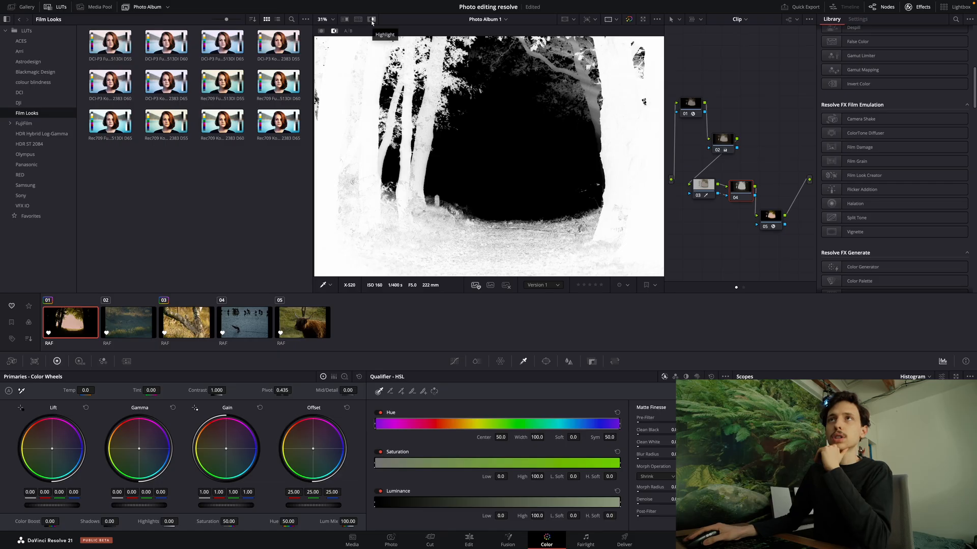
left_click(321, 31)
left_click(705, 190)
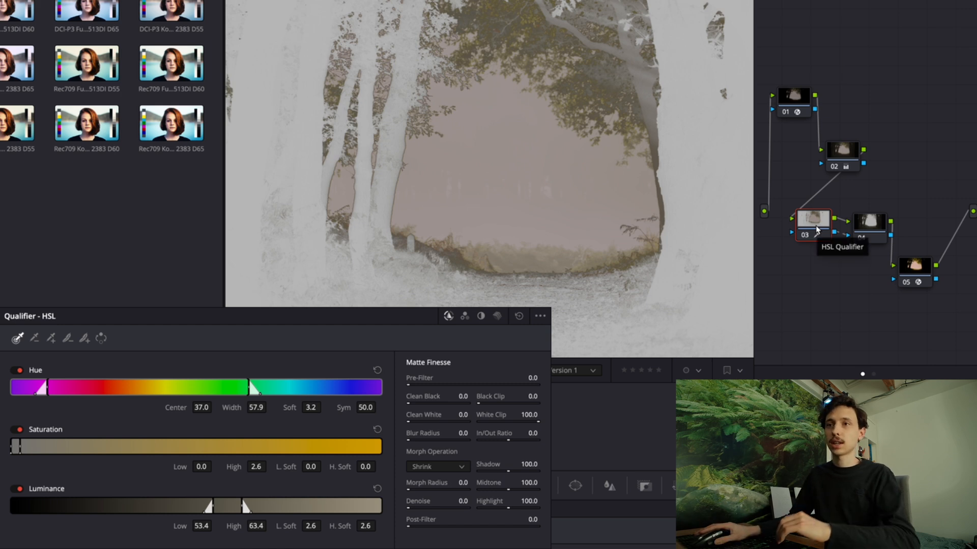
left_click(18, 371)
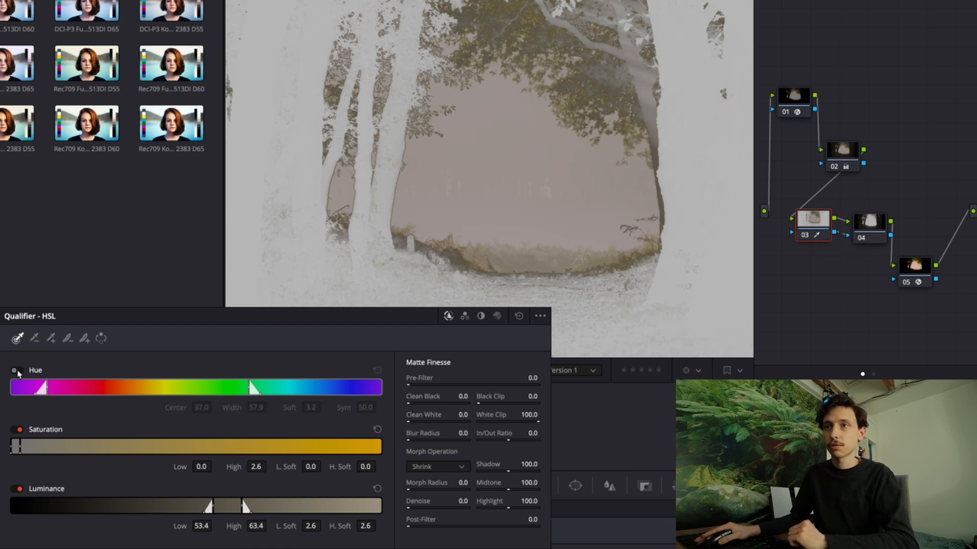
left_click(19, 430)
left_click_drag(251, 508, 381, 506)
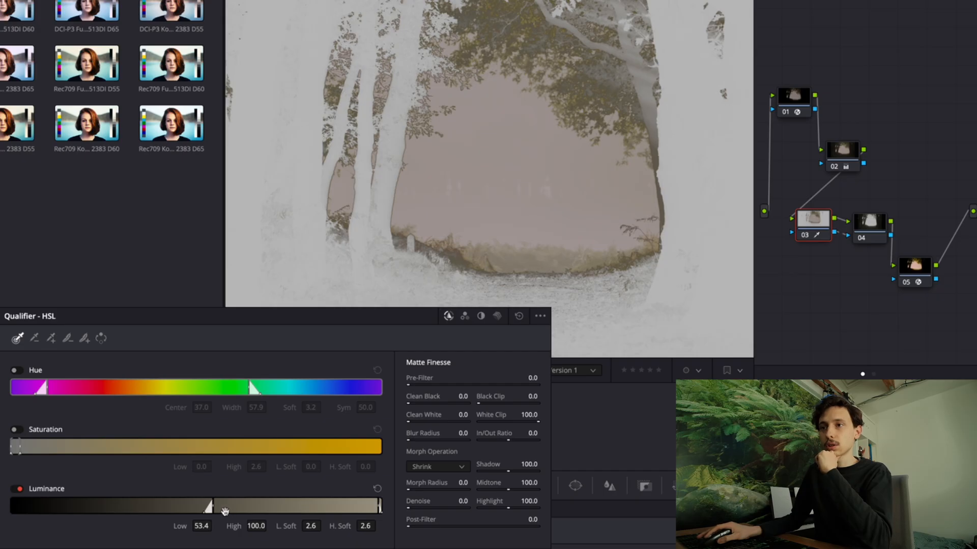
- Fine-tune node 03's qualifier luminance low to 53.4 and turn off the highlight view of the selection
left_click_drag(212, 508, 212, 509)
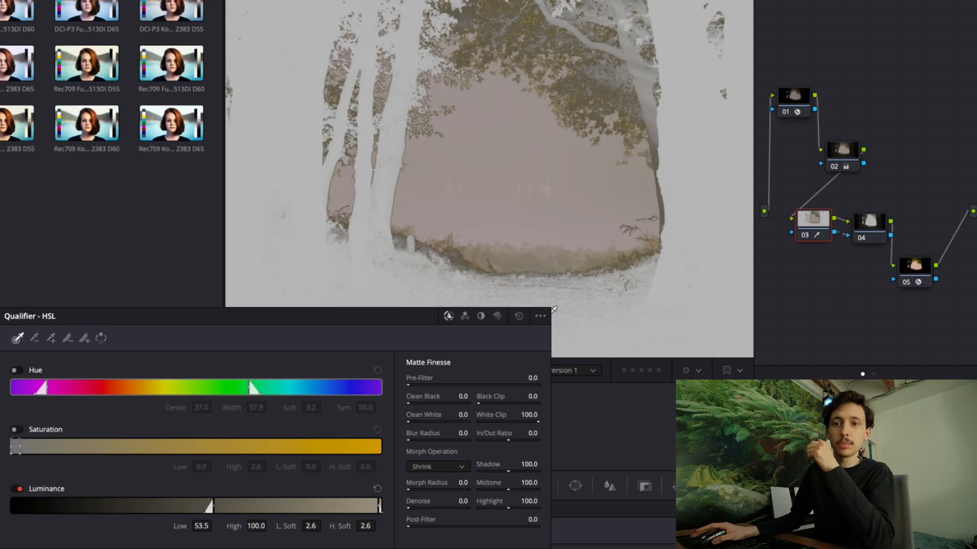
left_click_drag(213, 509, 212, 509)
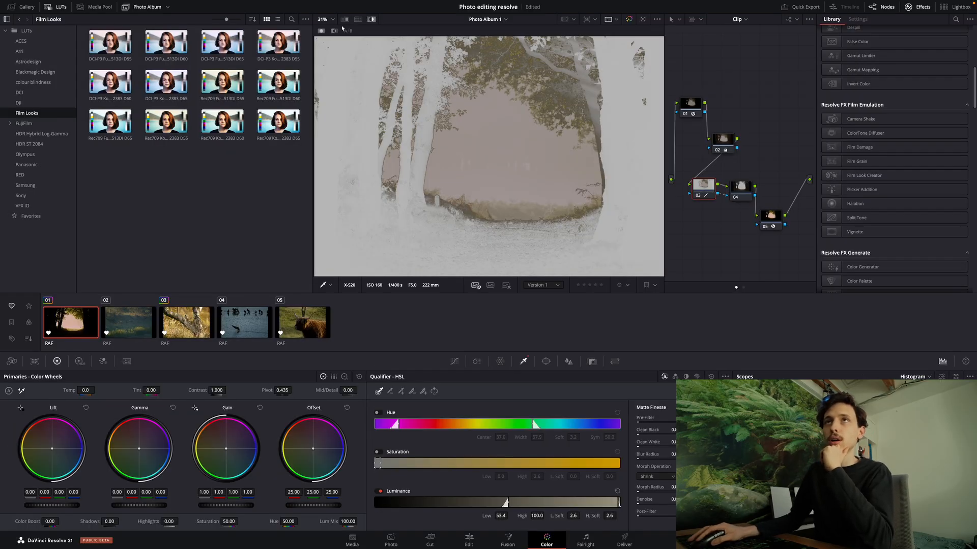
left_click(373, 18)
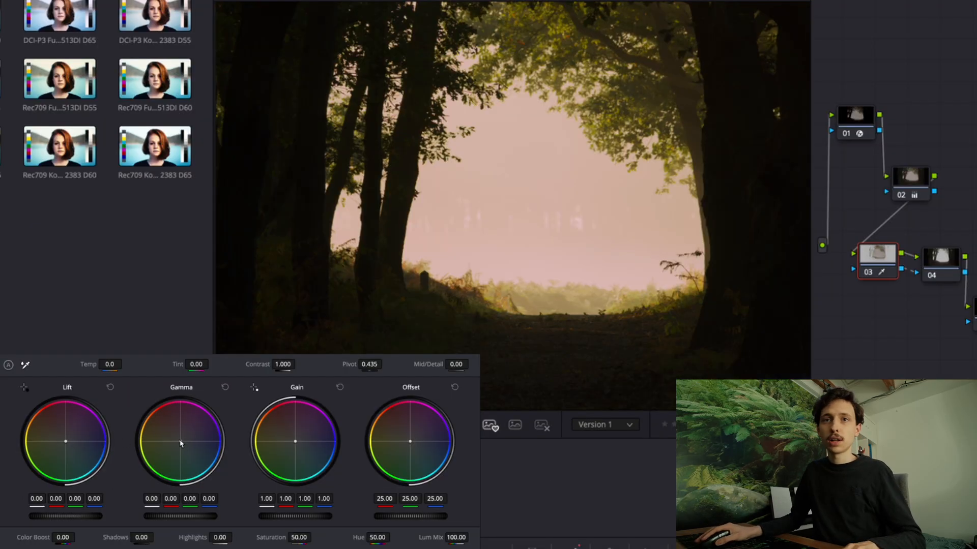
- Push node 03's gamma toward orange and shift node 04's lift toward blue, at red -0.03, green -0.01, blue 0.02
left_click_drag(182, 446, 175, 443)
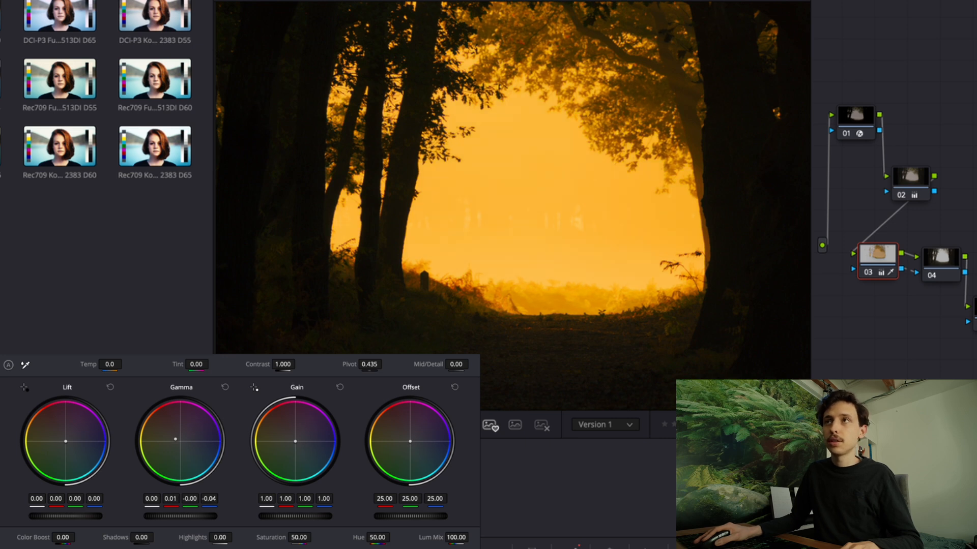
left_click_drag(174, 439, 176, 440)
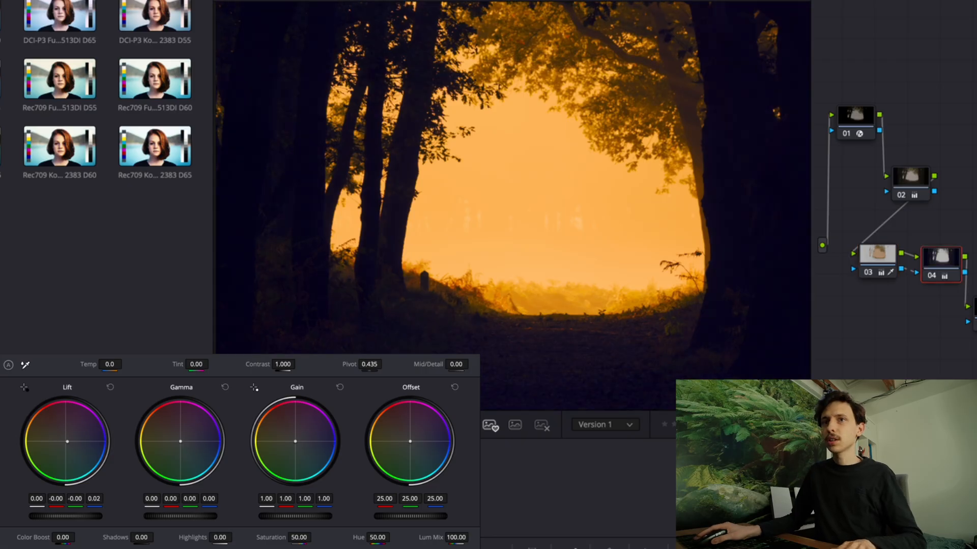
left_click_drag(70, 442, 74, 443)
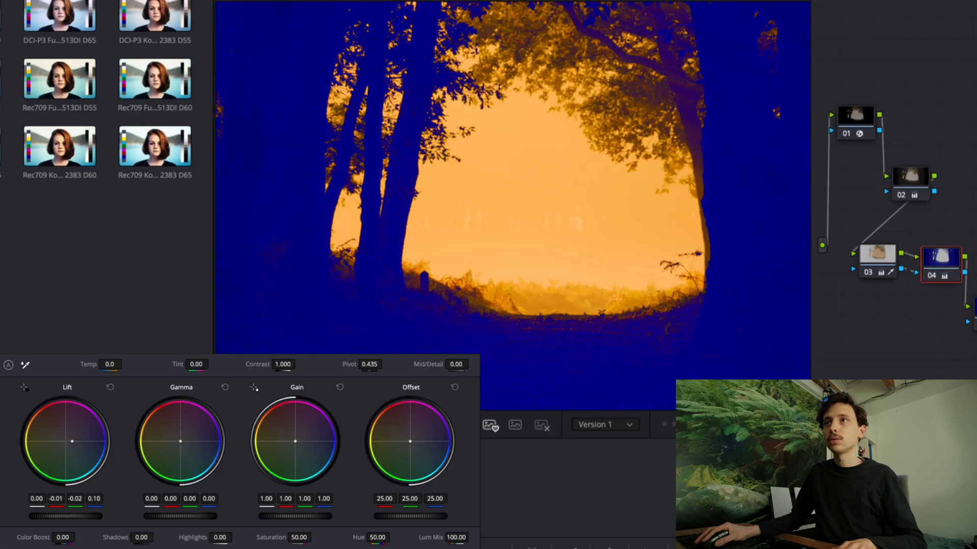
left_click_drag(72, 441, 68, 441)
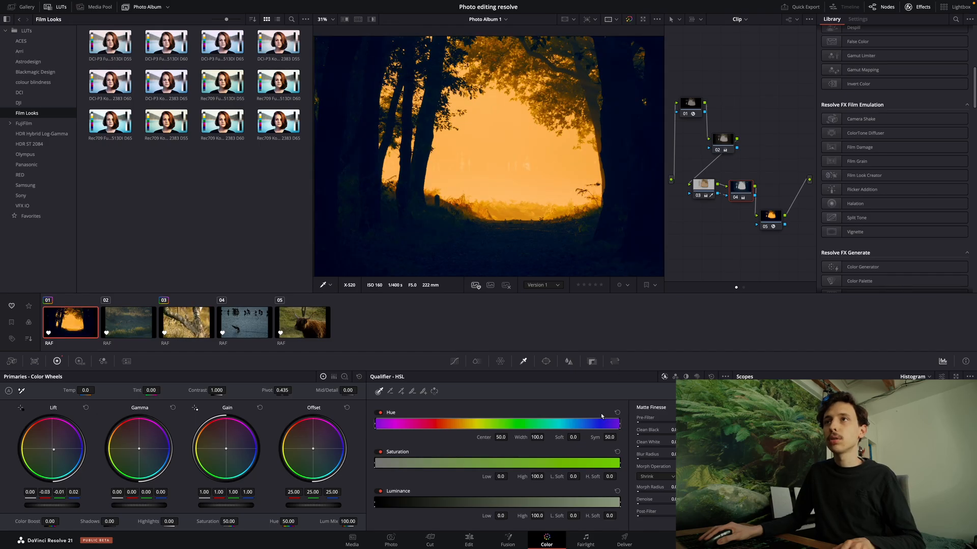
- Lower the luminance low limit of node 03's qualifier slightly, and compare the forest photo with its grade bypassed
left_click(702, 189)
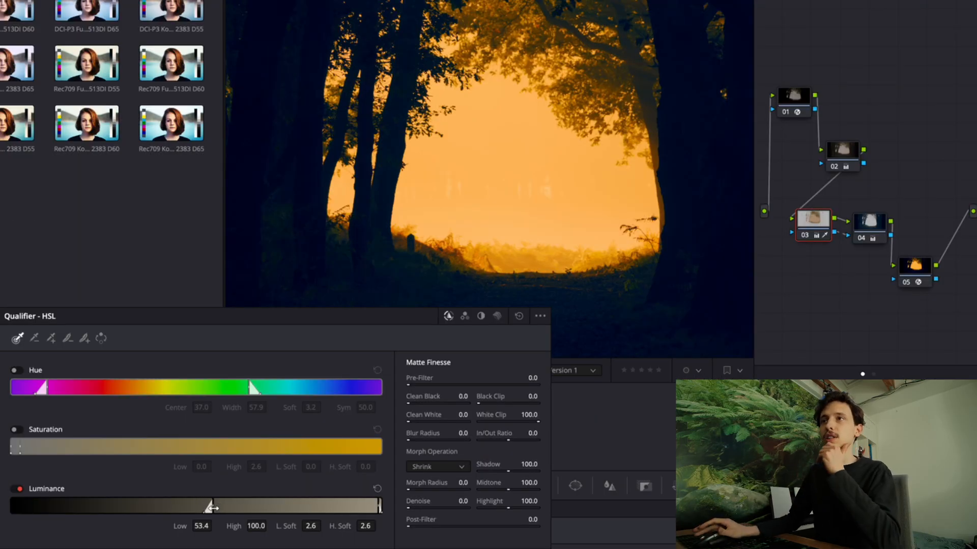
left_click_drag(213, 508, 210, 508)
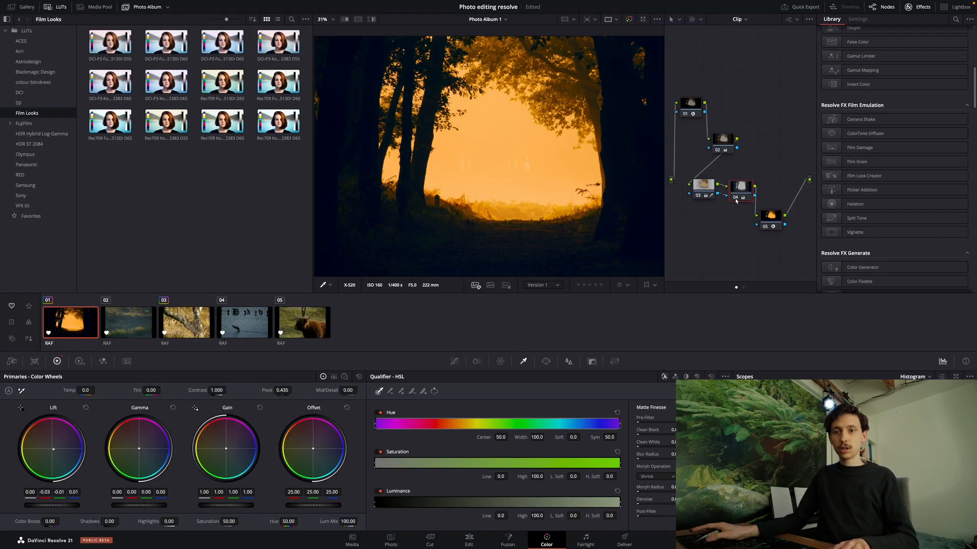
key("shift+d")
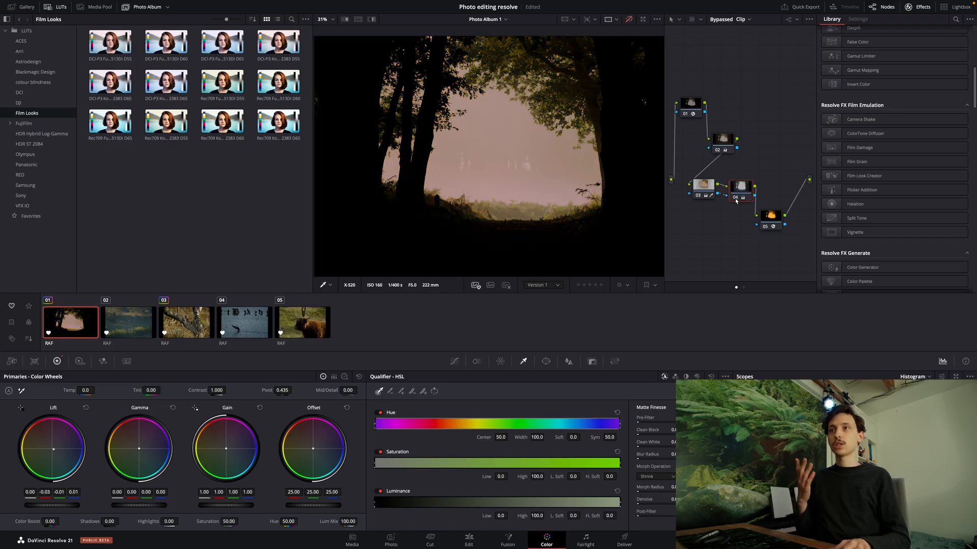
key("shift+d")
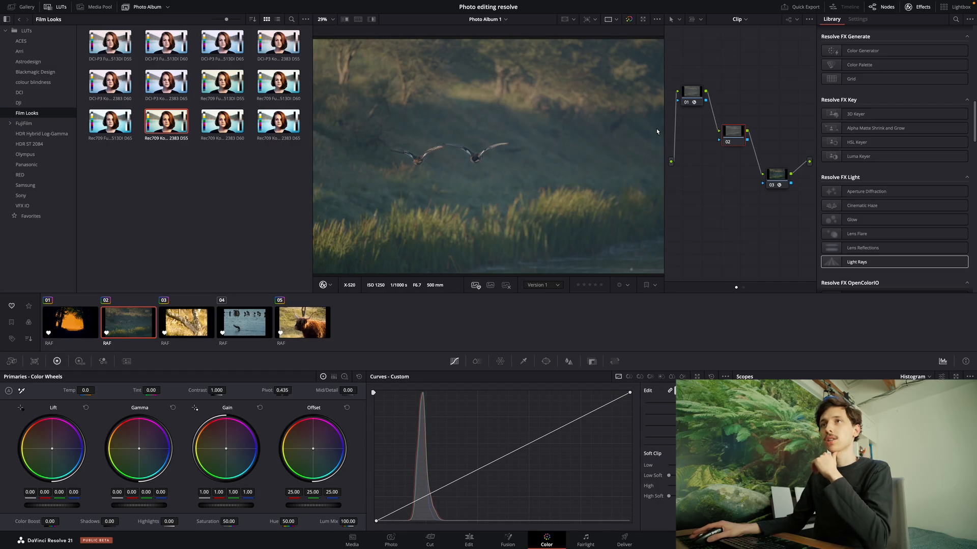
- Set node 02's gain to 1.15 on the flying birds photo and move the node closer beneath node 01
left_click_drag(214, 505, 228, 507)
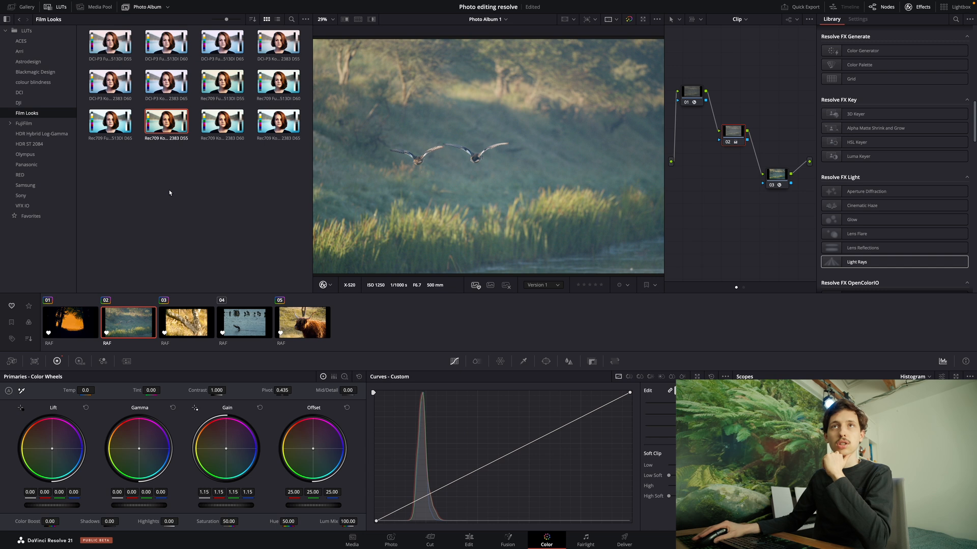
left_click(158, 239)
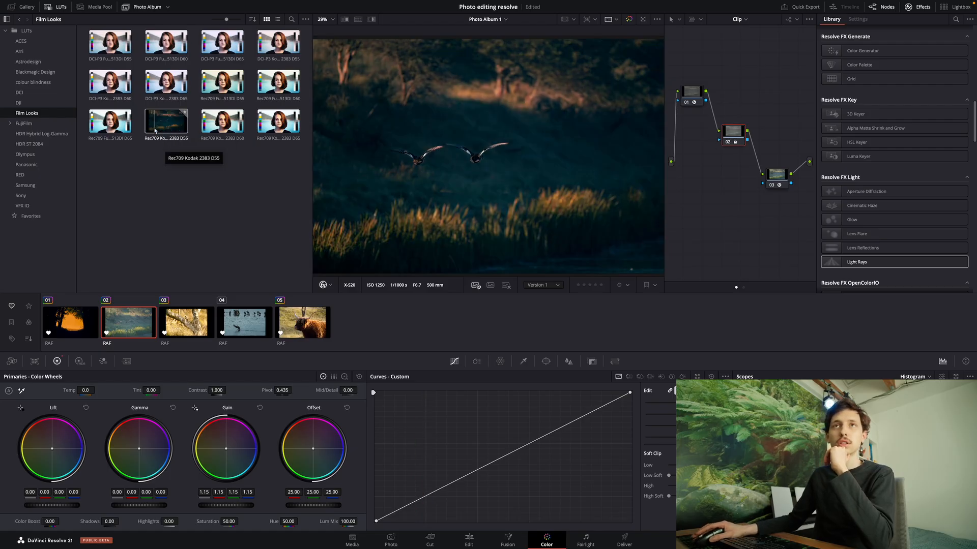
left_click_drag(727, 139, 704, 139)
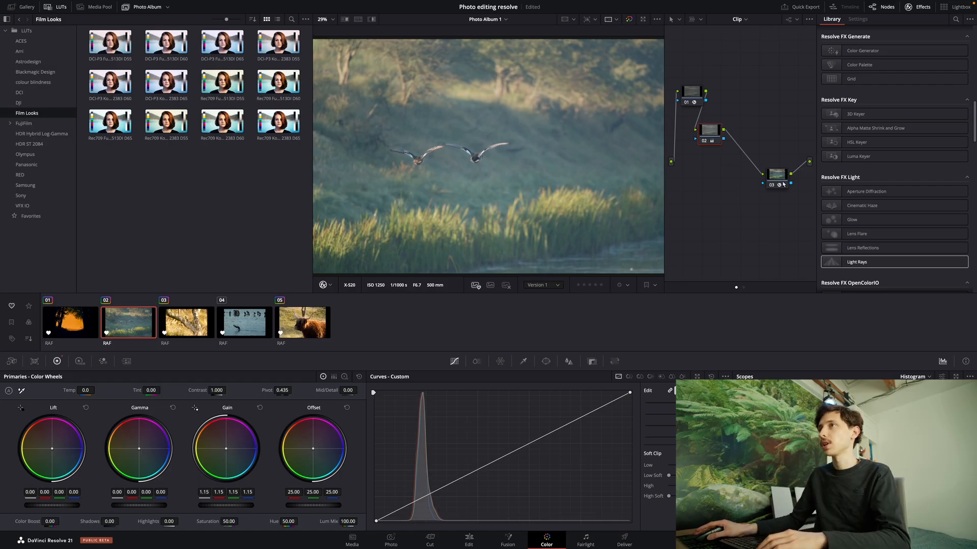
- Add a serial node 04 at the end of the birds photo's tree and apply the Rec709 Kodak 2383 D55 LUT to it
key("alt+s")
left_click_drag(788, 166, 786, 208)
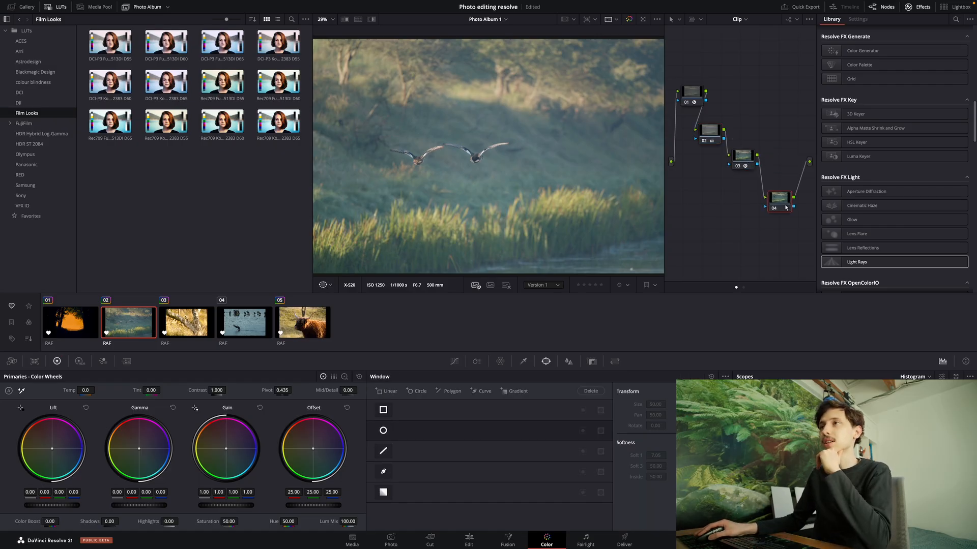
double_click(166, 122)
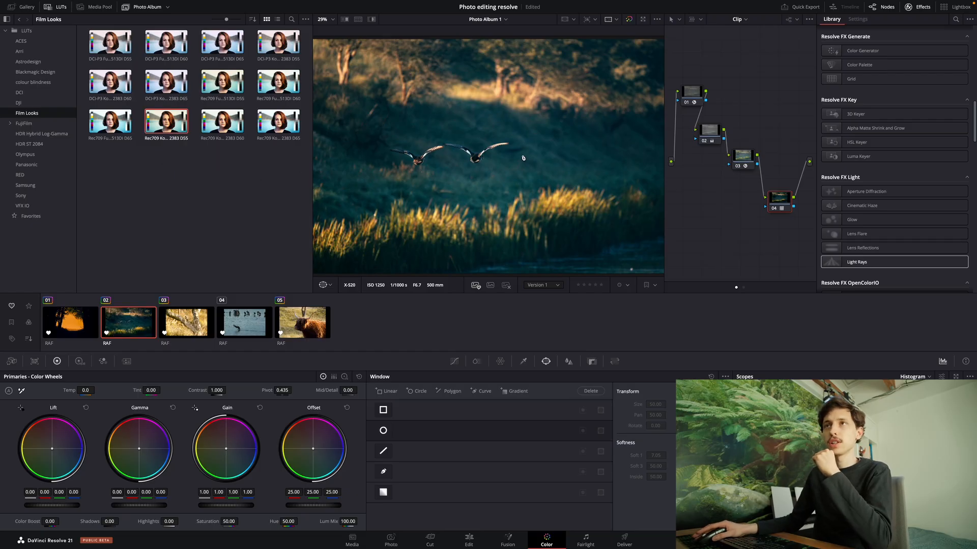
- Set node 02's gain to 1.27 and contrast to 0.942, and compare the birds photo with its grade bypassed
left_click(713, 133)
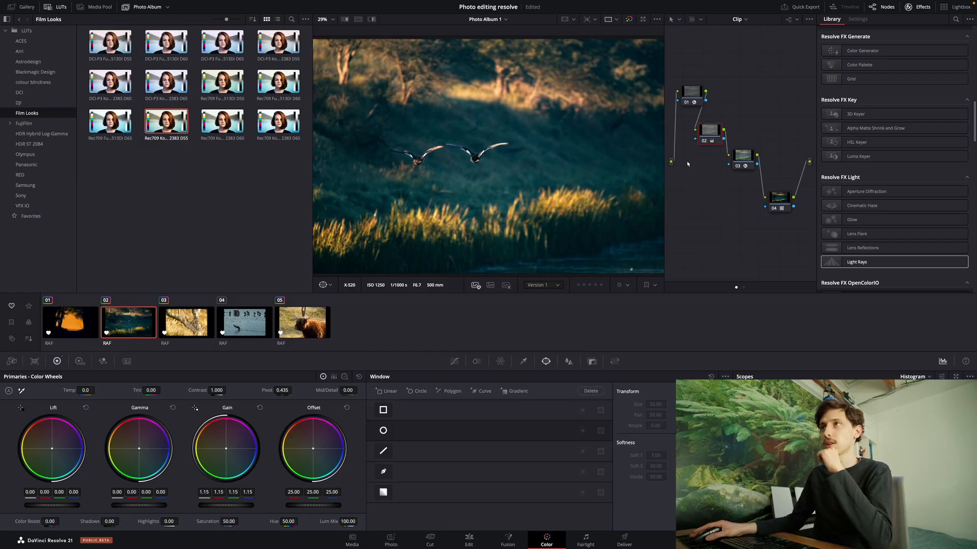
left_click_drag(217, 506, 230, 507)
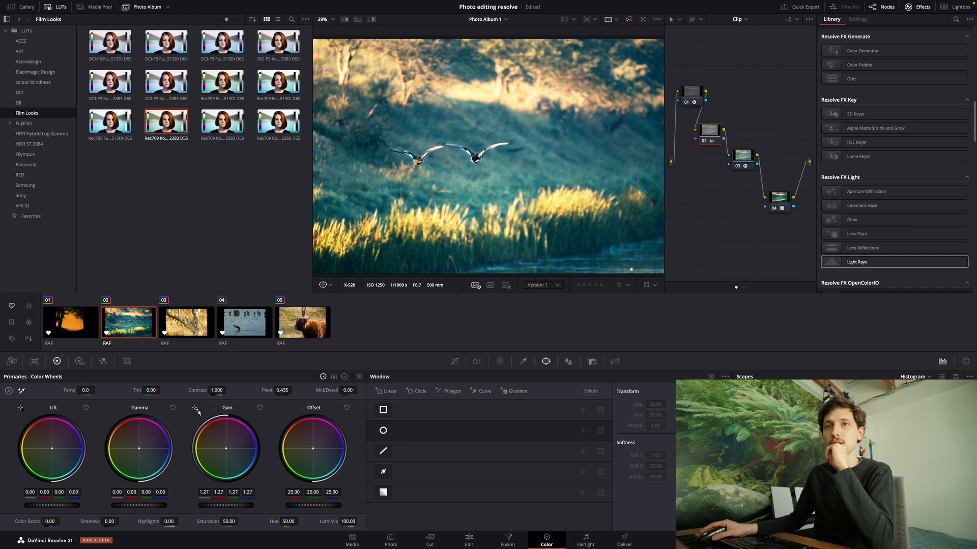
left_click_drag(216, 390, 210, 390)
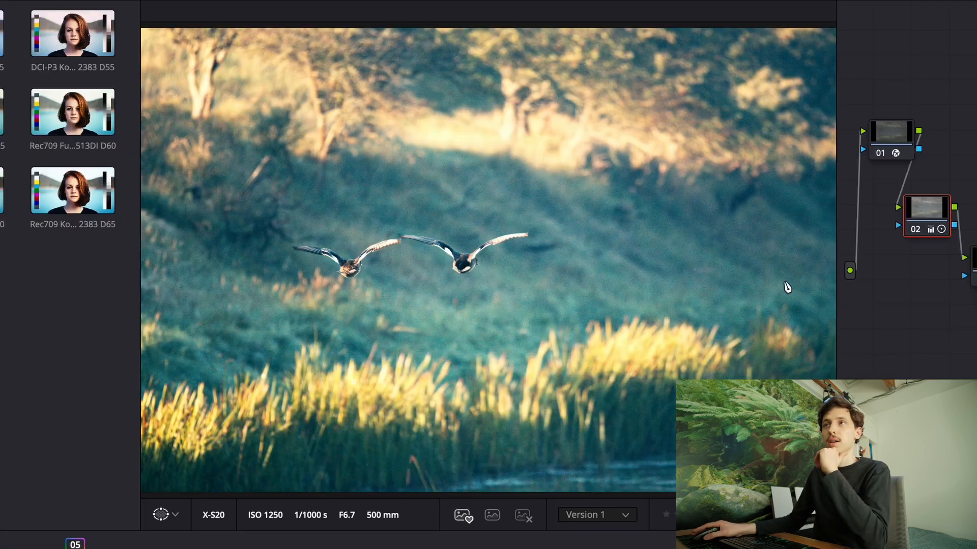
key("shift+d")
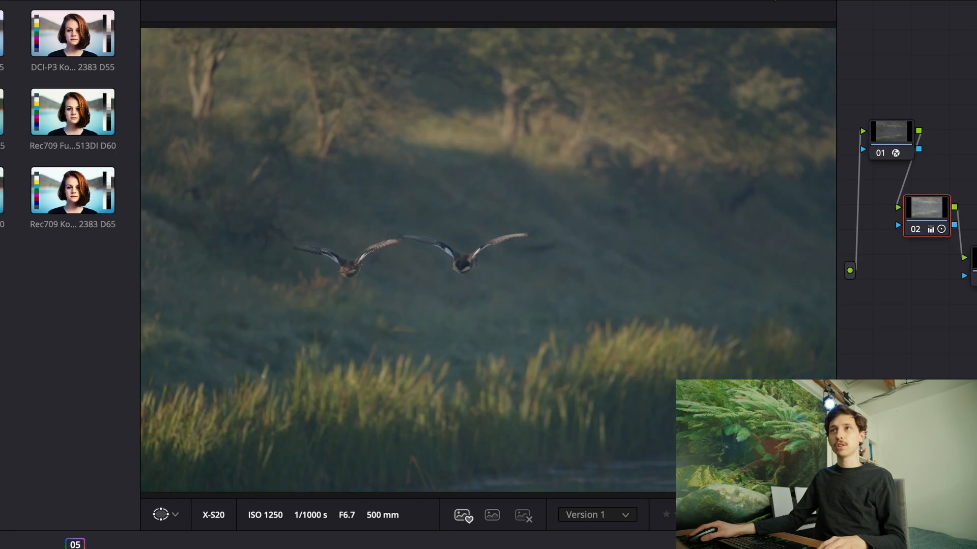
key("shift+d")
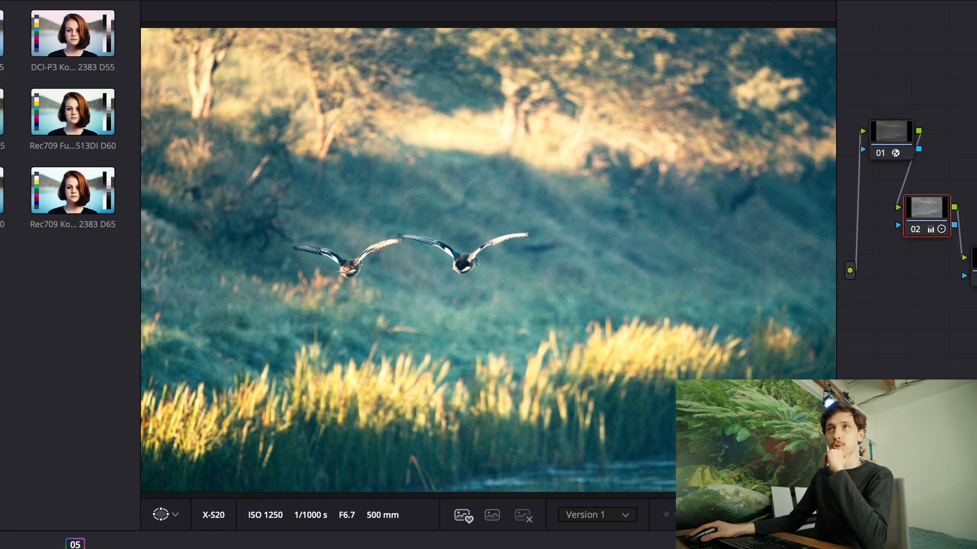
key("shift+d")
key("shift+d")
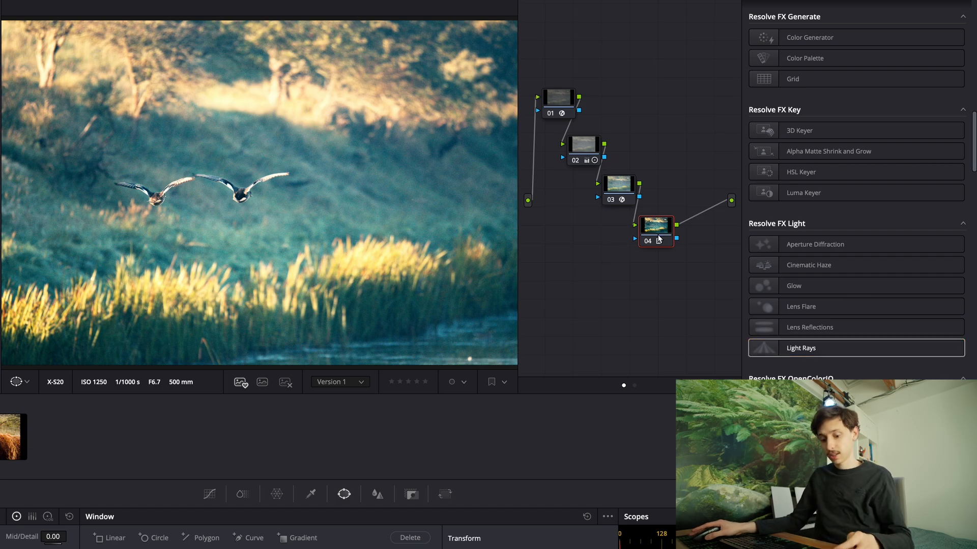
- Add a serial node after the LUT node with the Light Rays effect, and lower node 02's gain
key("alt+s")
left_click_drag(794, 350, 710, 234)
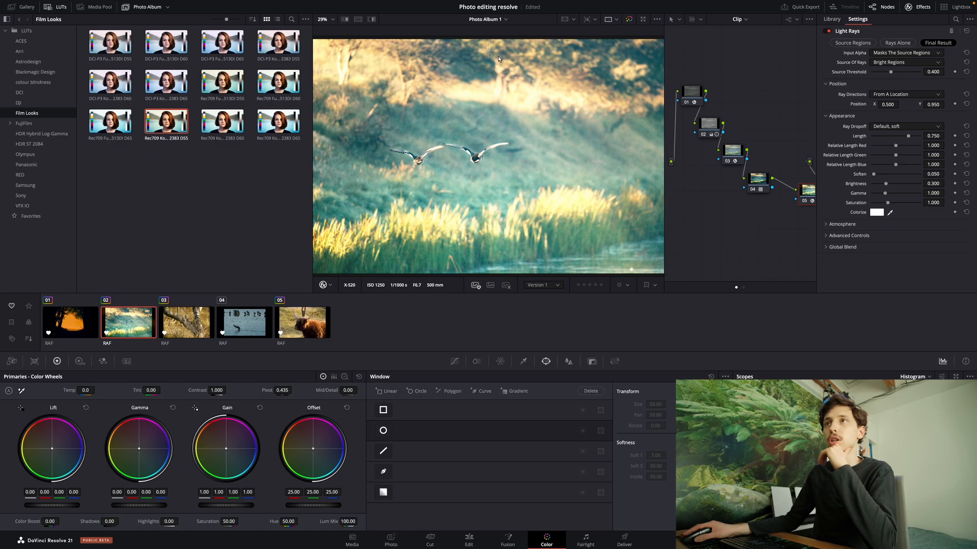
left_click(709, 124)
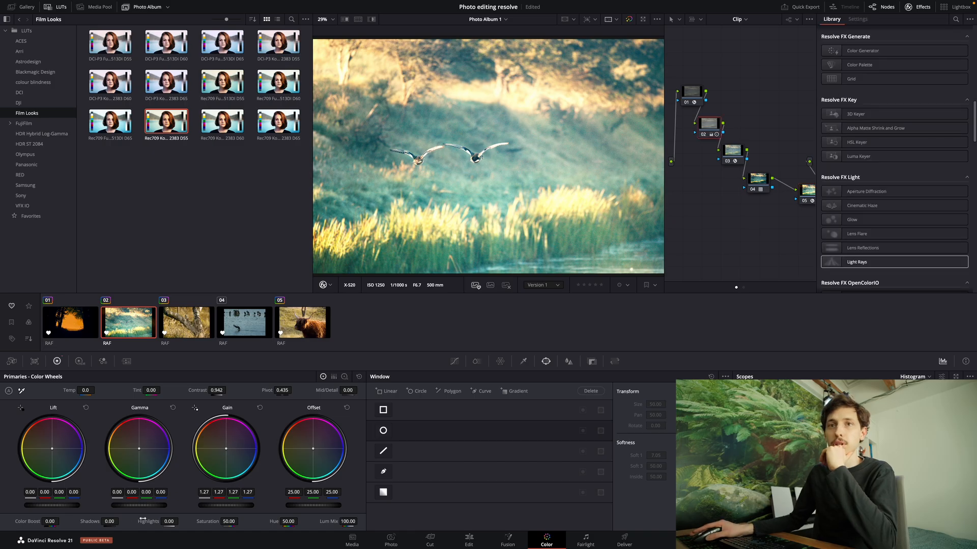
left_click_drag(234, 507, 220, 508)
- Set the Light Rays position to X 0.054, Y 0.996, length to 0.752 and source threshold to 0.426, toggling node 05 to compare
left_click(808, 191)
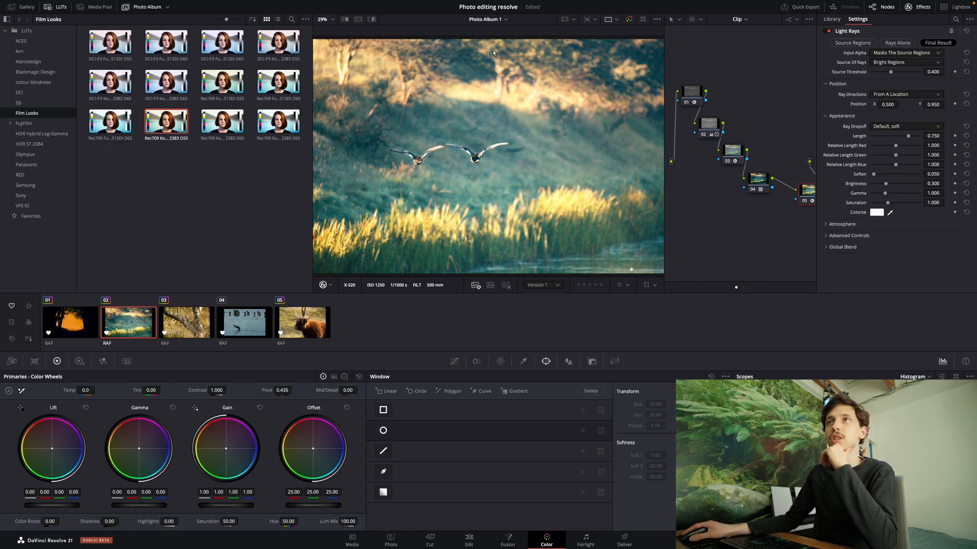
left_click_drag(490, 57, 335, 43)
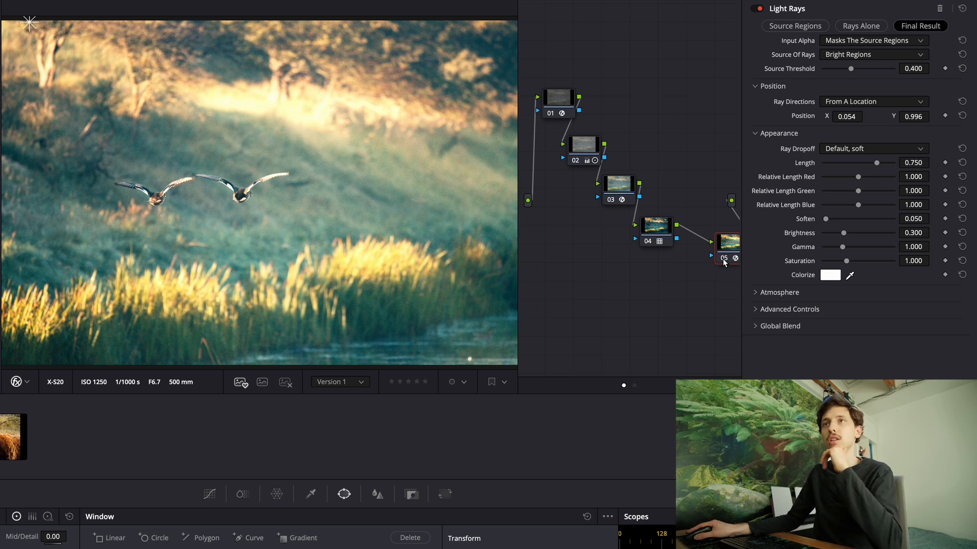
left_click(723, 260)
left_click(723, 259)
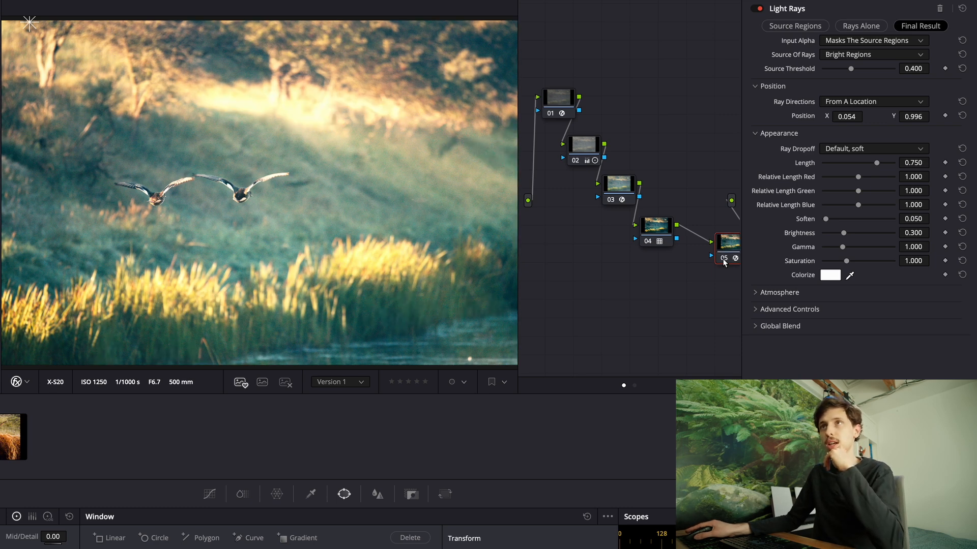
left_click(722, 260)
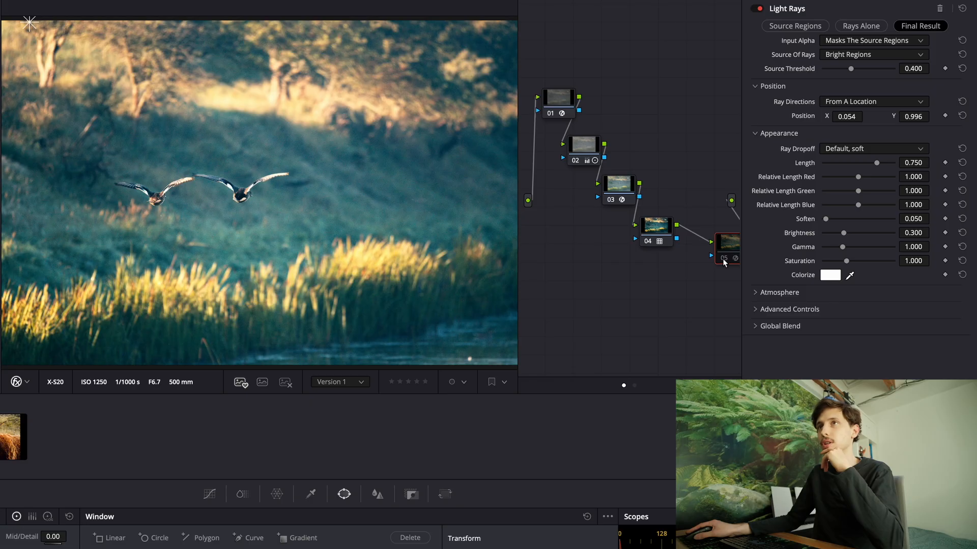
left_click(723, 259)
left_click_drag(856, 68, 854, 71)
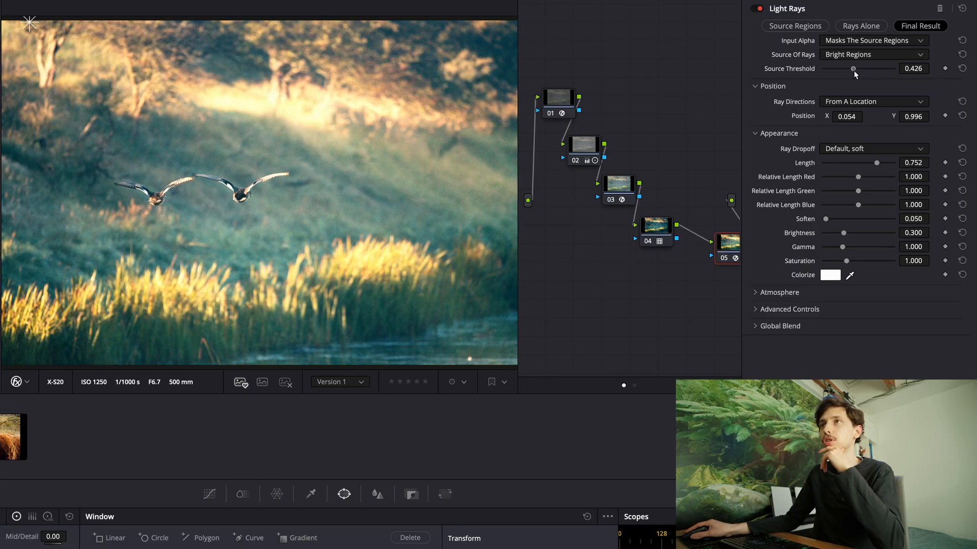